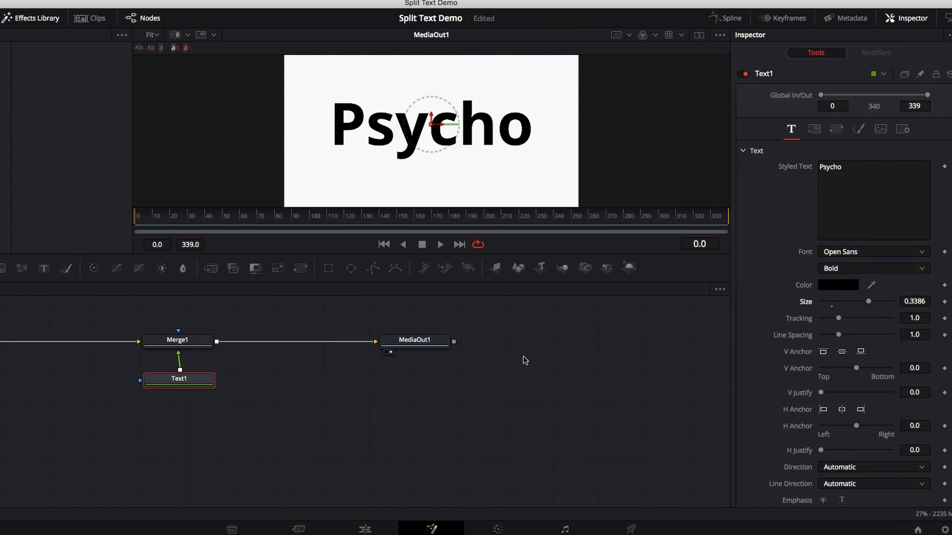
# Step: Duplicate the Merge1 and Text1 nodes together twice
pyautogui.moveTo(246, 310); pyautogui.dragTo(289, 390)
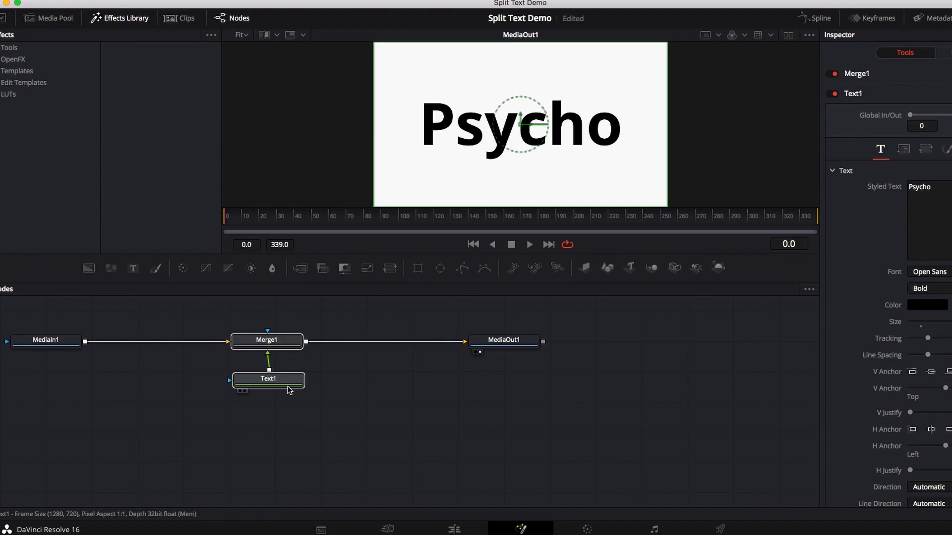
pyautogui.press('super+c')
pyautogui.press('super+v')
pyautogui.press('super+v')
# Step: Arrange the copied nodes and chain Merge1 through Merge1_1 and Merge1_2 into MediaOut1
pyautogui.moveTo(504, 340); pyautogui.dragTo(658, 332)
pyautogui.moveTo(433, 342); pyautogui.dragTo(468, 384)
pyautogui.moveTo(359, 340); pyautogui.dragTo(362, 384)
pyautogui.moveTo(306, 345); pyautogui.dragTo(423, 351)
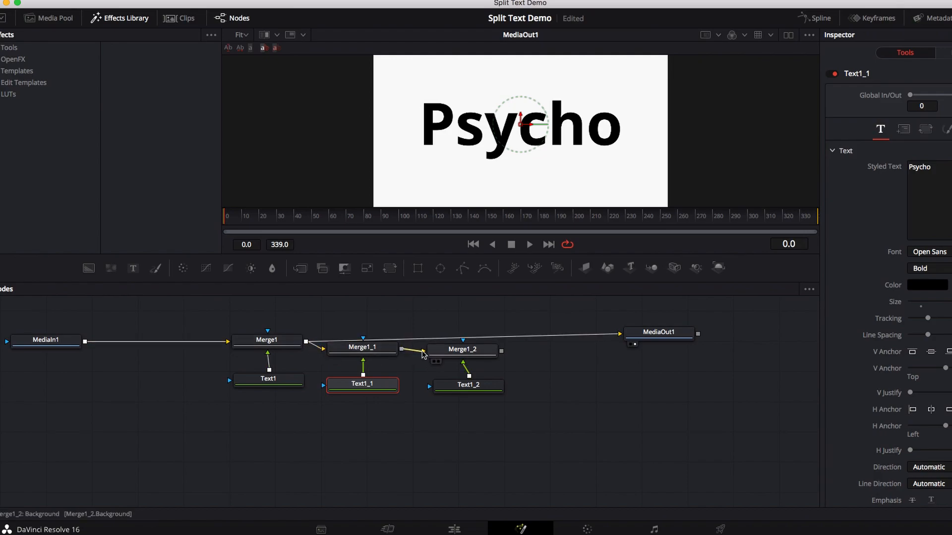
pyautogui.moveTo(501, 351); pyautogui.dragTo(619, 334)
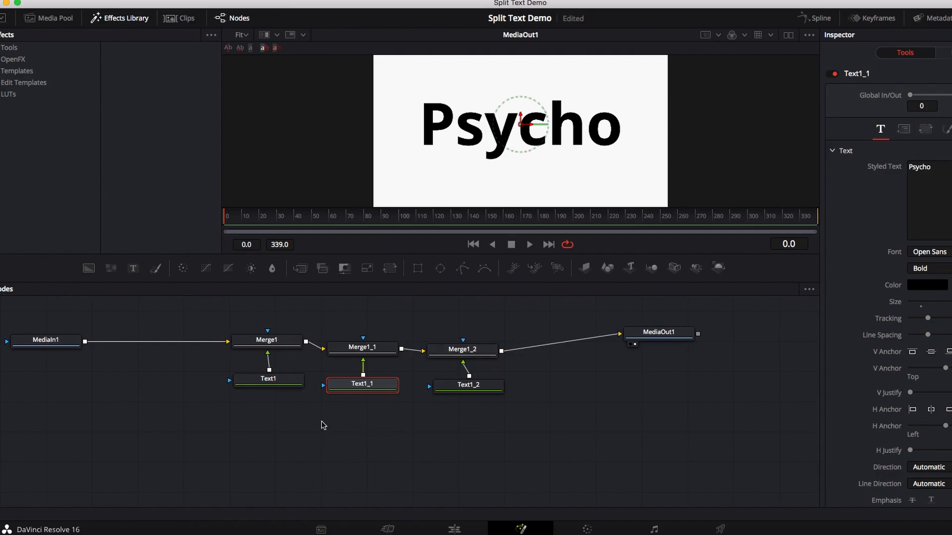
# Step: Add a rectangle mask node below each of the three text nodes, and fit Rectangle1 over the upper part of the title
pyautogui.click(418, 269)
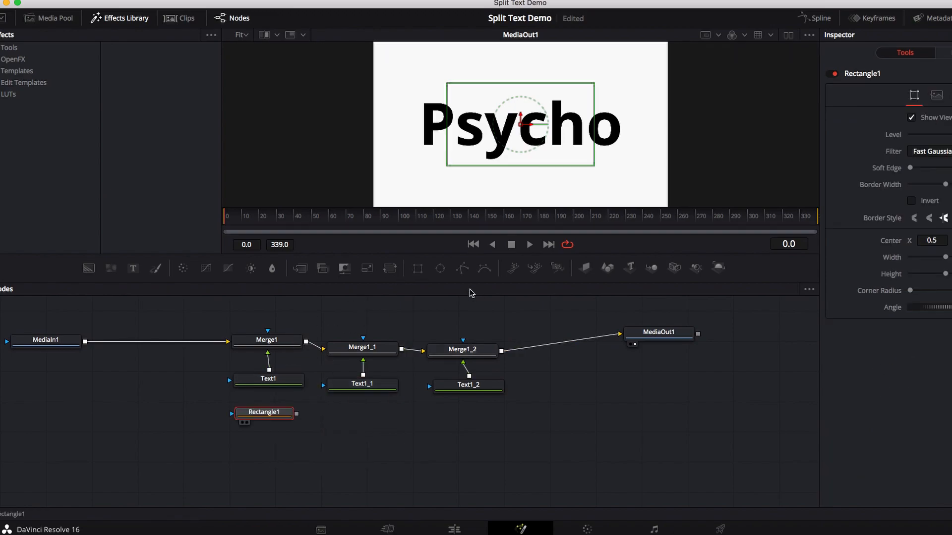
pyautogui.click(417, 268)
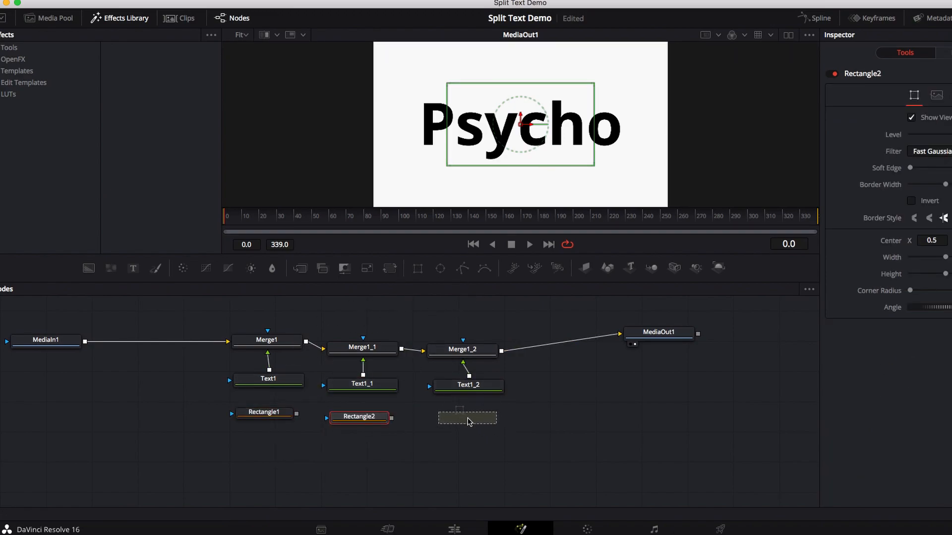
pyautogui.click(271, 417)
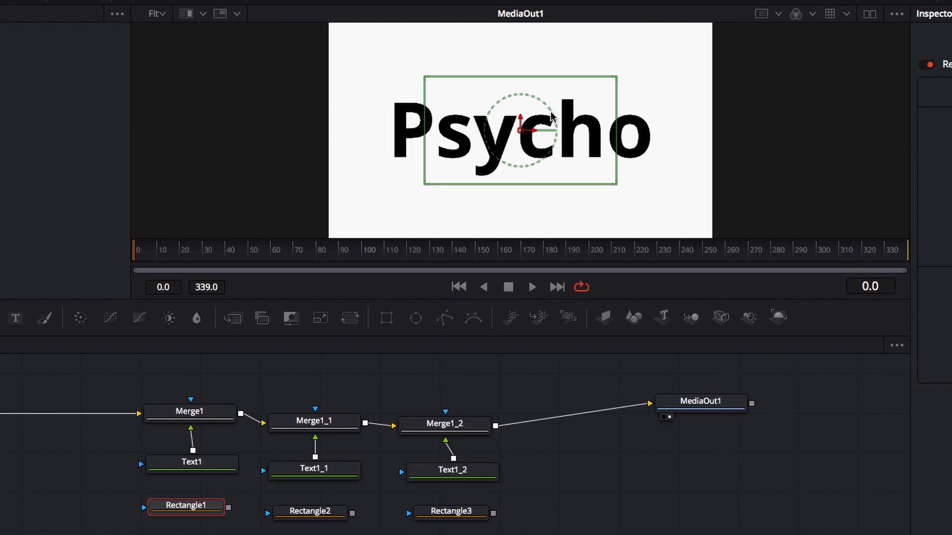
pyautogui.click(550, 77)
pyautogui.moveTo(616, 110); pyautogui.dragTo(664, 112)
pyautogui.moveTo(521, 123); pyautogui.dragTo(521, 79)
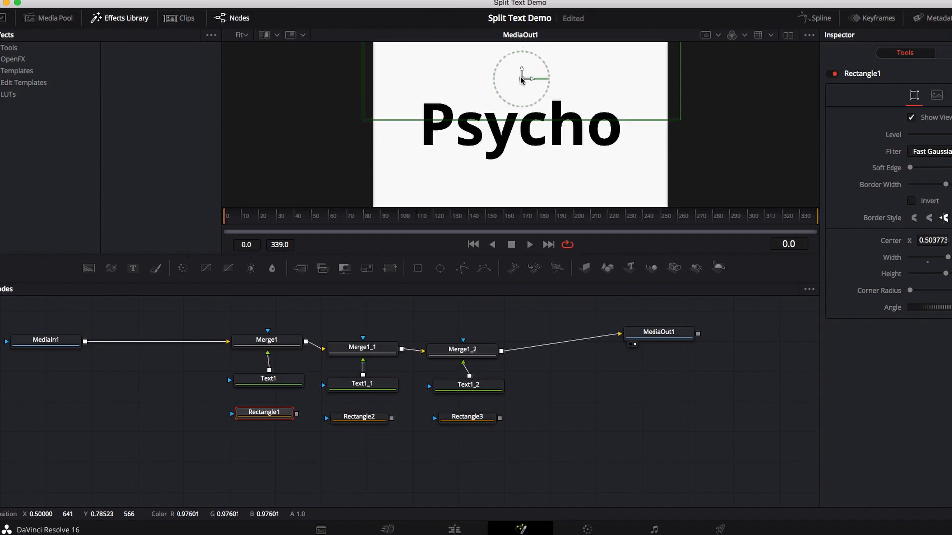
# Step: Reshape Rectangle2 into a thin band wider than the frame, lying across the middle of the title just below Rectangle1's lower edge
pyautogui.click(358, 417)
pyautogui.click(543, 83)
pyautogui.moveTo(543, 87); pyautogui.dragTo(543, 109)
pyautogui.moveTo(594, 124); pyautogui.dragTo(710, 123)
pyautogui.moveTo(521, 110)
pyautogui.mouseDown()
pyautogui.moveTo(520, 129)
pyautogui.moveTo(563, 136)
pyautogui.moveTo(520, 128)
pyautogui.mouseUp()
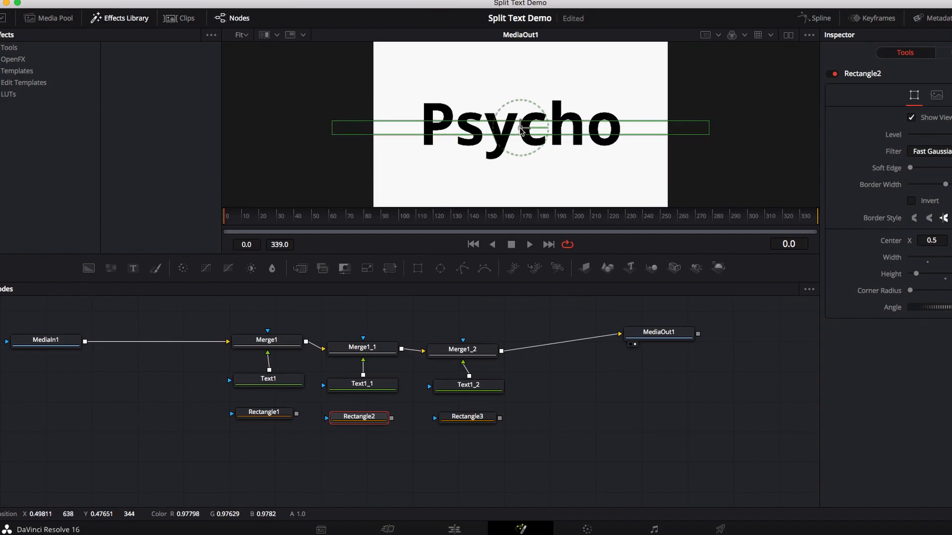
# Step: Enlarge Rectangle3 beyond the frame's width and move it down to cover the title's lower part beneath the middle band
pyautogui.click(475, 420)
pyautogui.moveTo(661, 124); pyautogui.dragTo(676, 124)
pyautogui.moveTo(583, 166); pyautogui.dragTo(586, 178)
pyautogui.moveTo(520, 124); pyautogui.dragTo(523, 187)
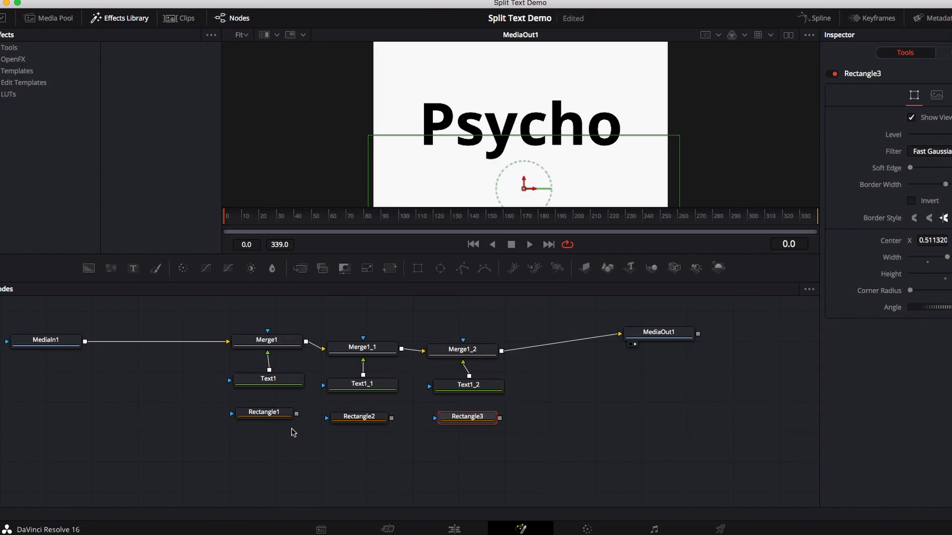
# Step: Connect Rectangle1, Rectangle2 and Rectangle3 as masks to Text1, Text1_1 and Text1_2 respectively
pyautogui.moveTo(297, 414); pyautogui.dragTo(270, 381)
pyautogui.moveTo(391, 418); pyautogui.dragTo(370, 386)
pyautogui.moveTo(500, 418); pyautogui.dragTo(470, 391)
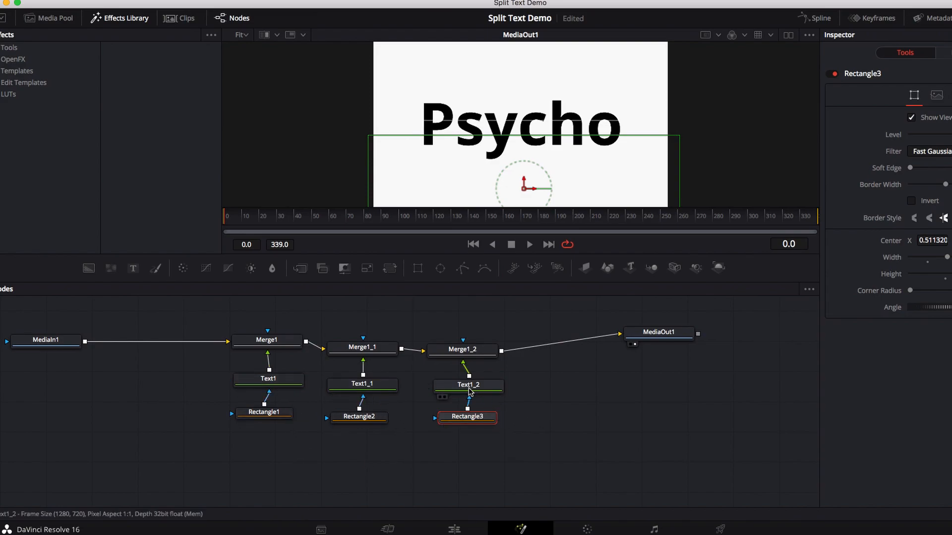
pyautogui.click(462, 349)
pyautogui.click(557, 389)
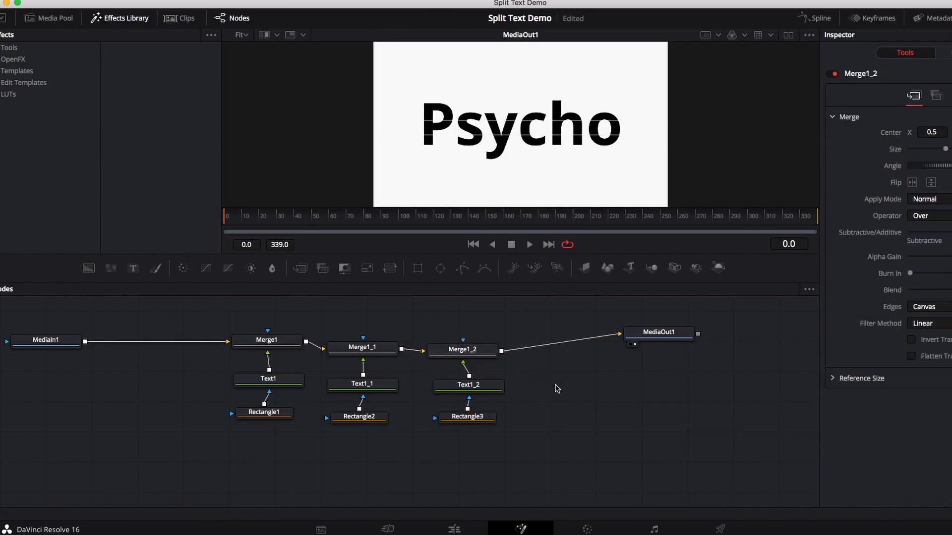
# Step: Nudge Rectangle1 slightly down and Rectangle3 slightly up to close the thin gaps between the title's slices
pyautogui.click(279, 415)
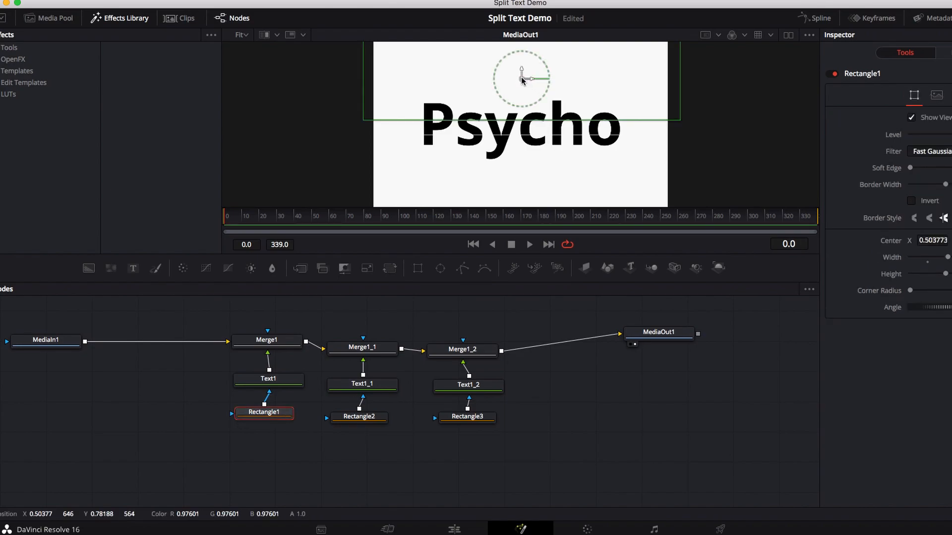
pyautogui.moveTo(521, 80); pyautogui.dragTo(523, 81)
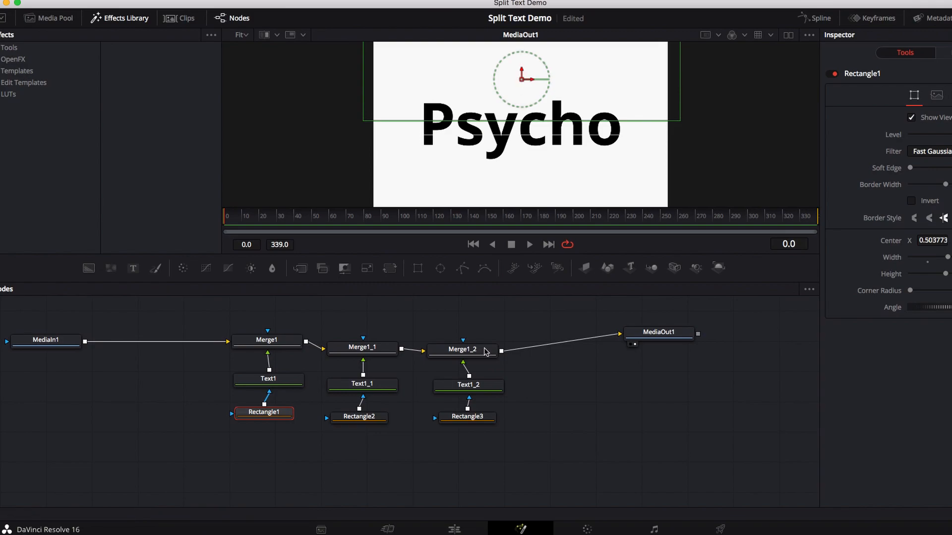
pyautogui.click(359, 417)
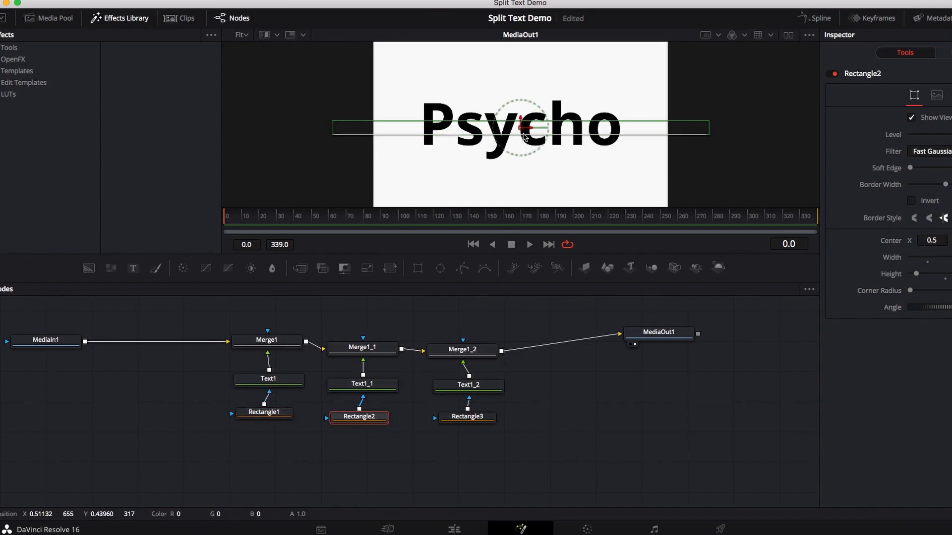
pyautogui.click(476, 417)
pyautogui.moveTo(524, 187); pyautogui.dragTo(524, 185)
pyautogui.click(264, 412)
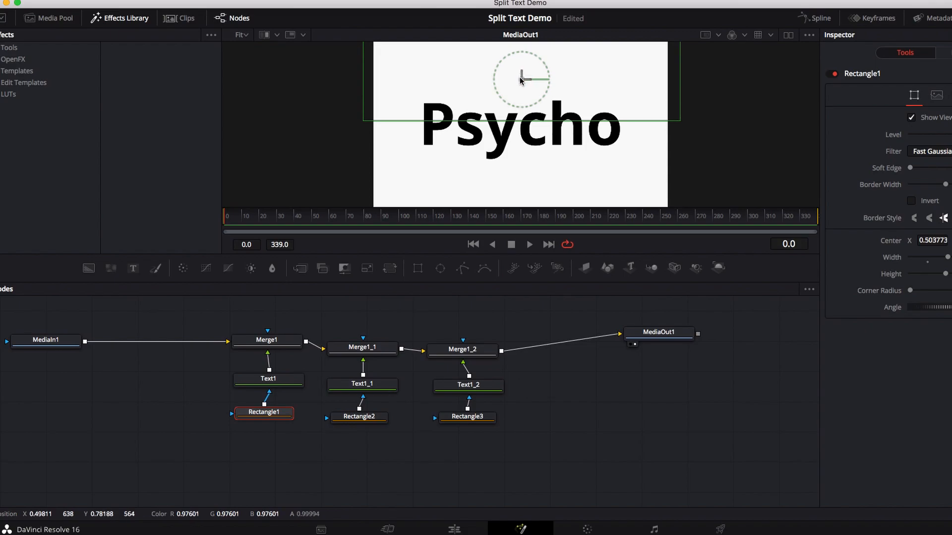
pyautogui.click(290, 347)
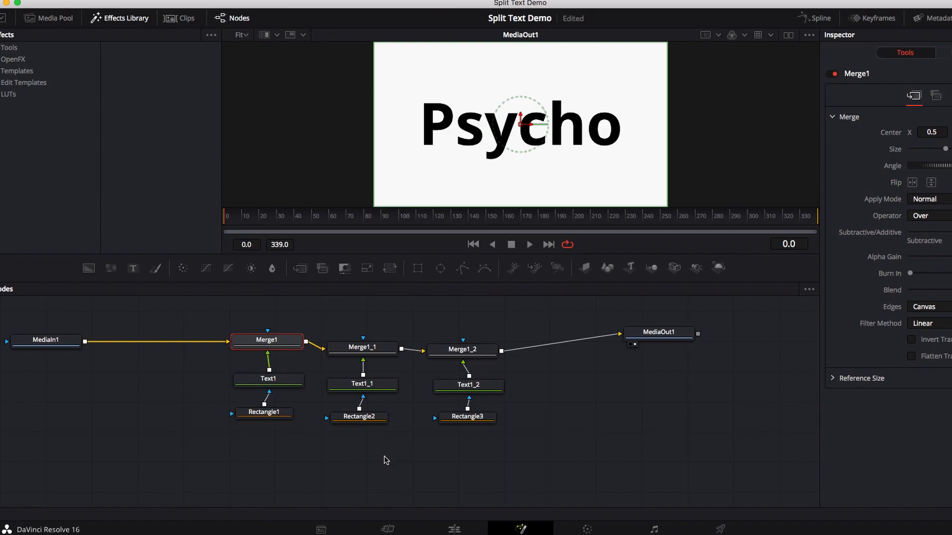
# Step: Keyframe Text1's layout Center at frame 0, and at frames 20 and 40 with Center X at -0.355
pyautogui.click(286, 382)
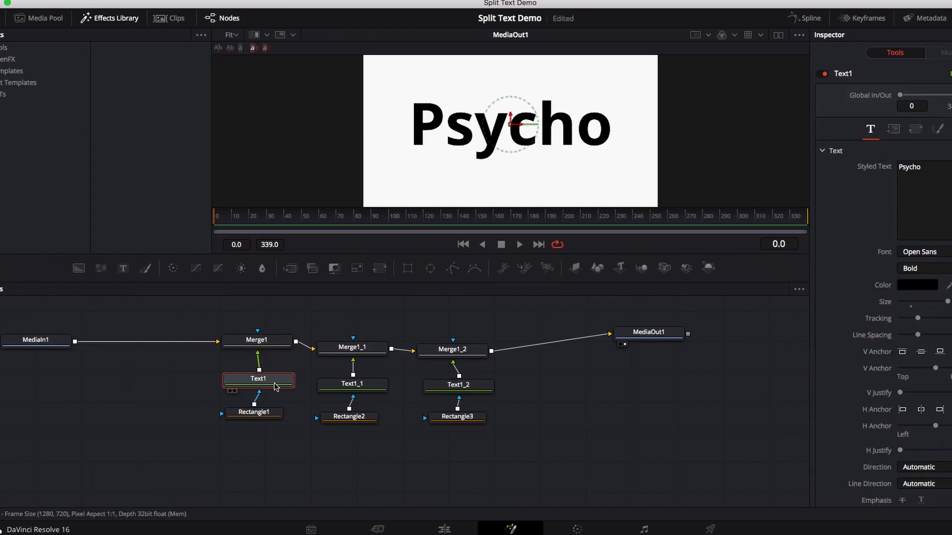
pyautogui.click(810, 129)
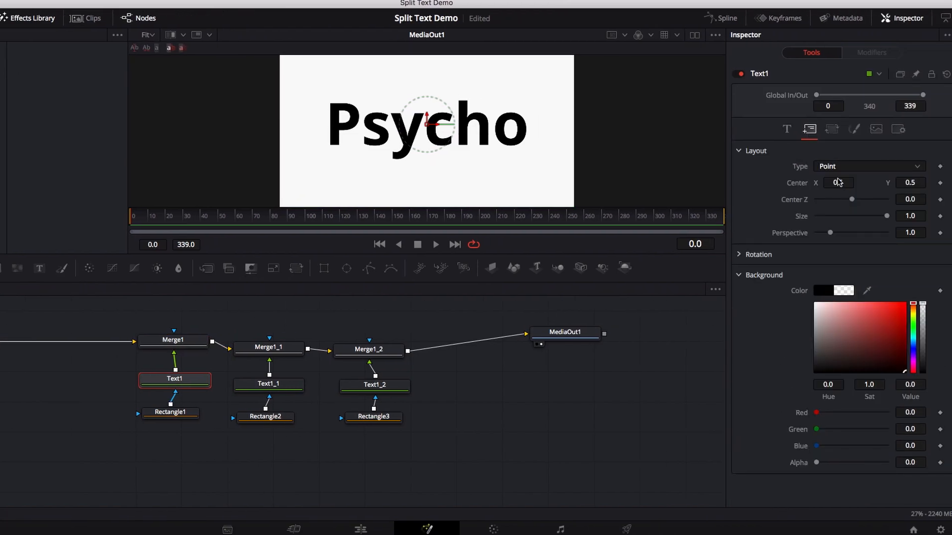
pyautogui.click(940, 182)
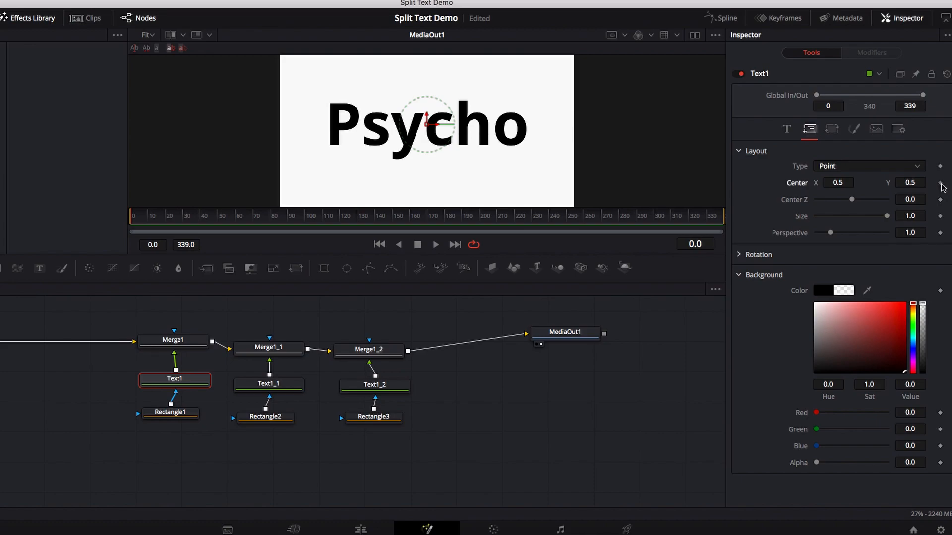
pyautogui.click(168, 217)
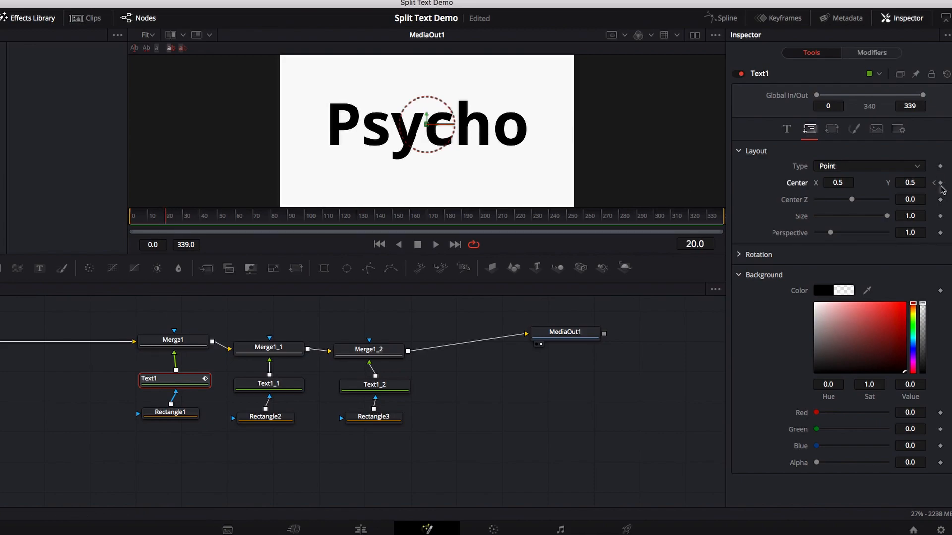
pyautogui.moveTo(844, 183); pyautogui.dragTo(773, 183)
pyautogui.moveTo(844, 183); pyautogui.dragTo(762, 183)
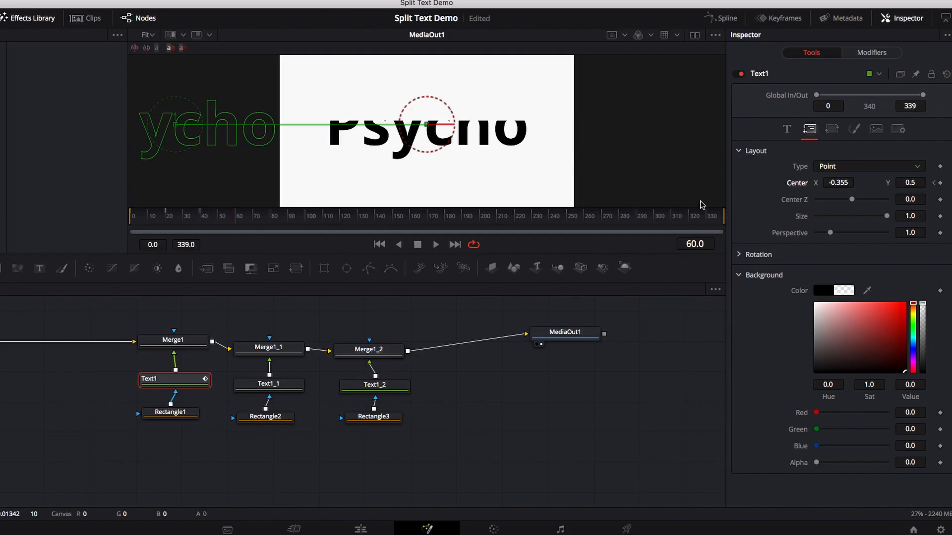
# Step: Add a Center keyframe to Text1 at frame 60 with Center X set to 0.5
pyautogui.click(940, 184)
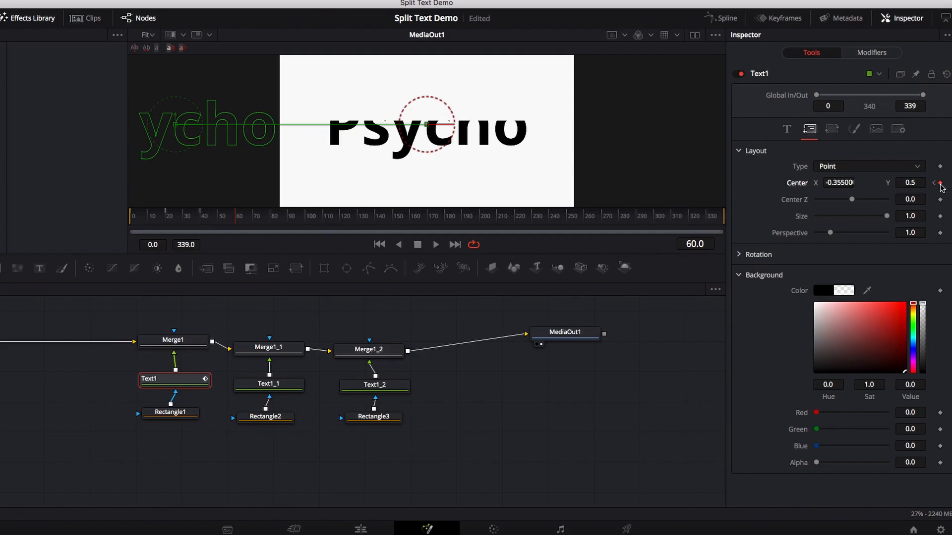
pyautogui.doubleClick(843, 183)
pyautogui.write('0.35')
pyautogui.write('5')
pyautogui.write('\\')
pyautogui.press('BackSpace')
pyautogui.press('BackSpace')
pyautogui.press('BackSpace')
pyautogui.press('Return')
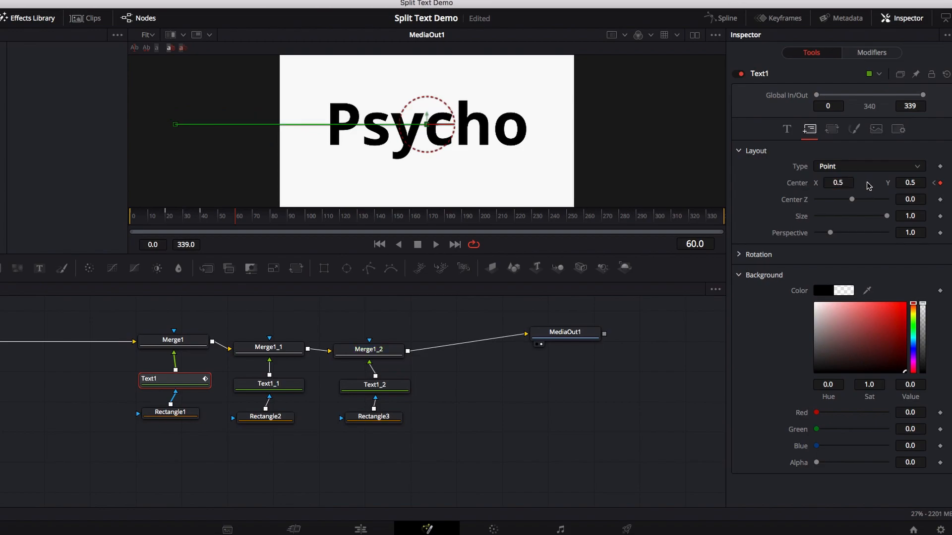
# Step: Keyframe Text1_1's layout Center at frame 0, and at frames 20 and 40 with Center X at 1.359
pyautogui.click(284, 386)
pyautogui.click(810, 130)
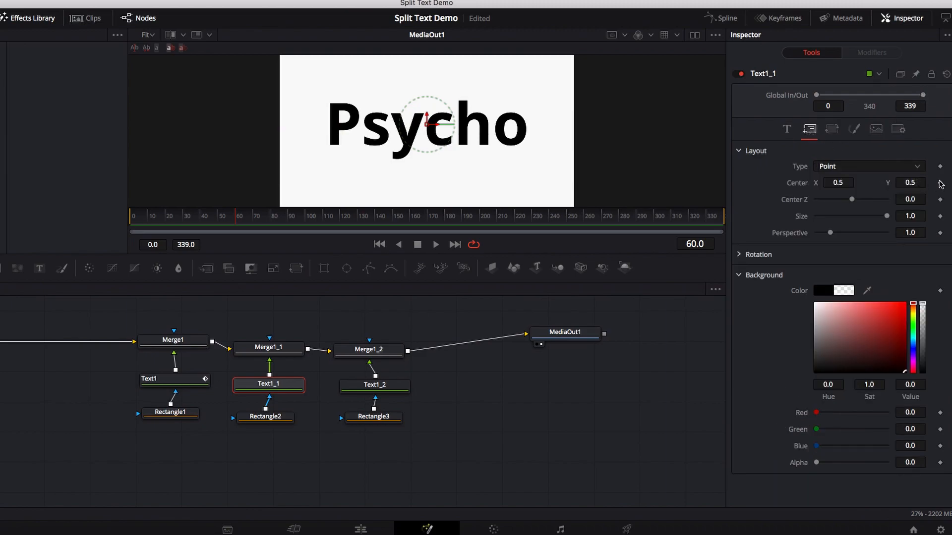
pyautogui.click(132, 219)
pyautogui.click(940, 184)
pyautogui.click(166, 218)
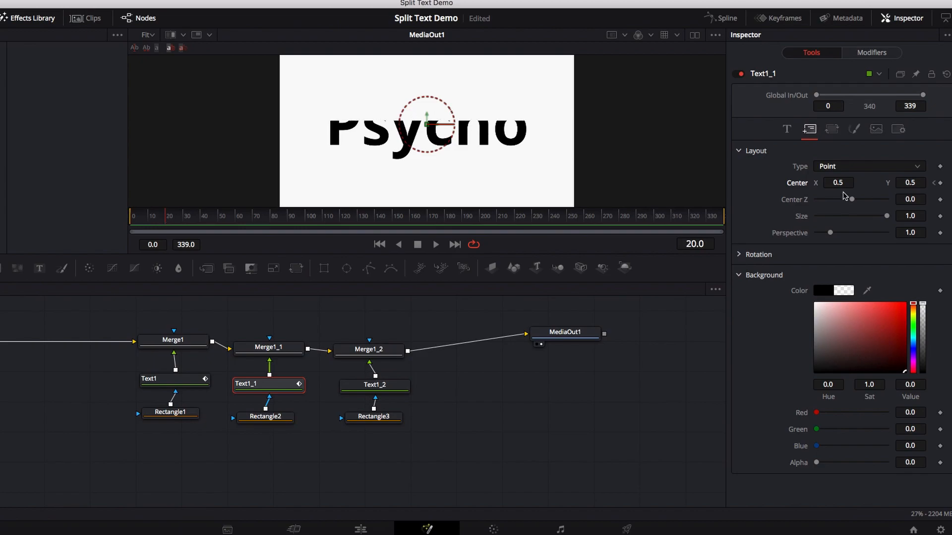
pyautogui.click(940, 184)
pyautogui.moveTo(843, 183); pyautogui.dragTo(951, 184)
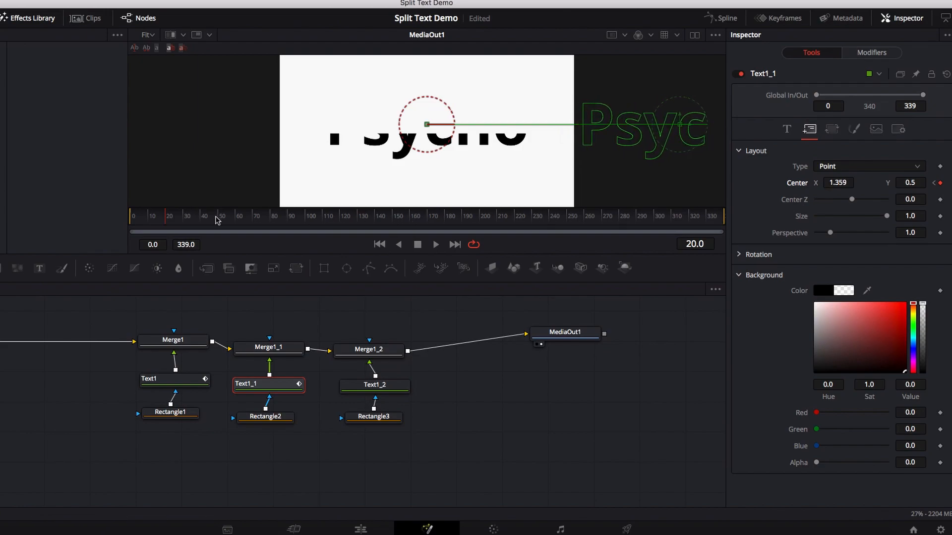
pyautogui.click(200, 216)
# Step: Add a Center keyframe to Text1_1 at frame 60 with Center X set to 0.5
pyautogui.click(236, 218)
pyautogui.click(940, 183)
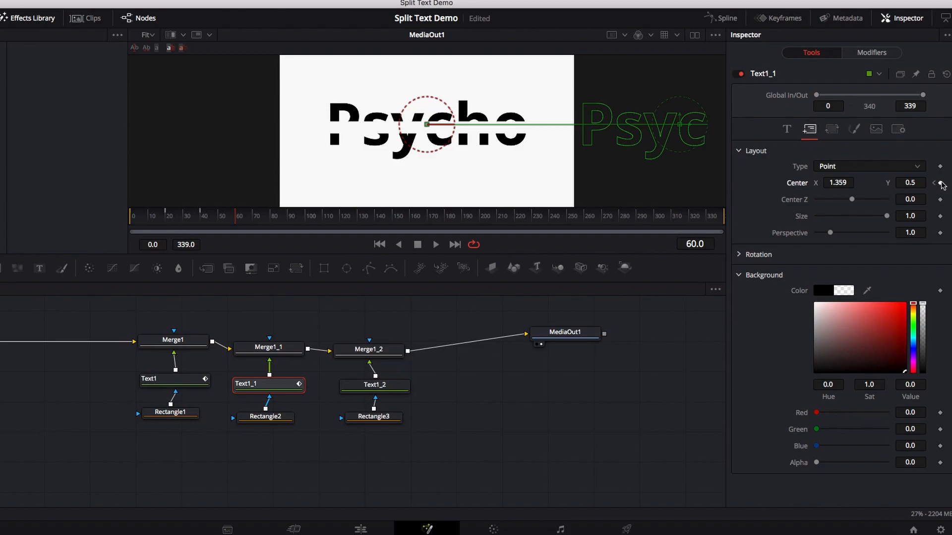
pyautogui.click(845, 183)
pyautogui.write('0.5')
pyautogui.press('Return')
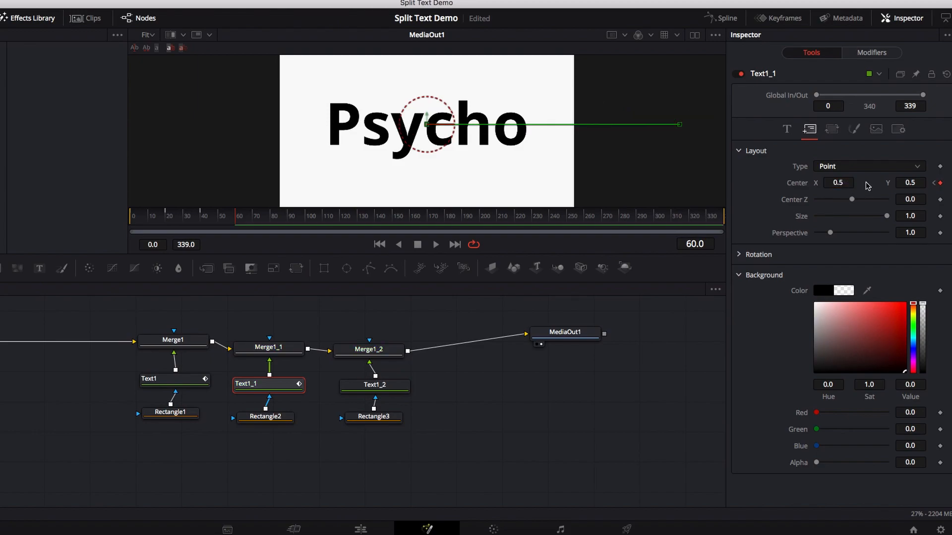
# Step: Keyframe Text1_2's layout Center at frame 0, and at frames 20 and 40 with Center X at -0.388
pyautogui.click(369, 385)
pyautogui.click(133, 218)
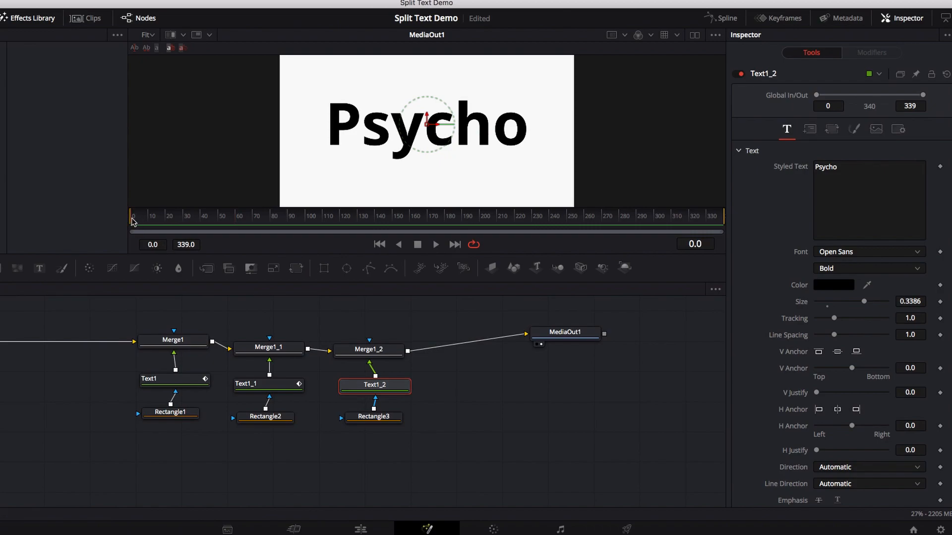
pyautogui.click(809, 129)
pyautogui.click(940, 183)
pyautogui.click(168, 221)
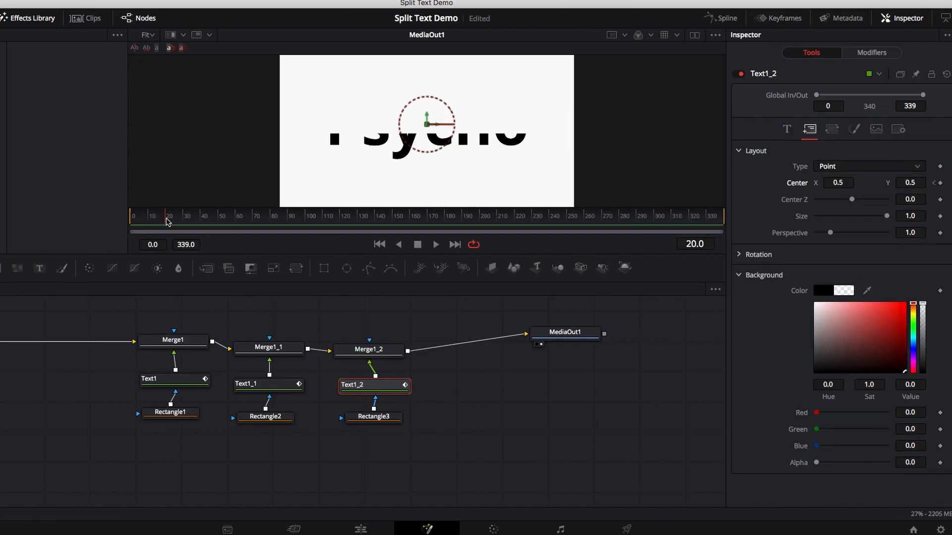
pyautogui.moveTo(843, 183); pyautogui.dragTo(262, 226)
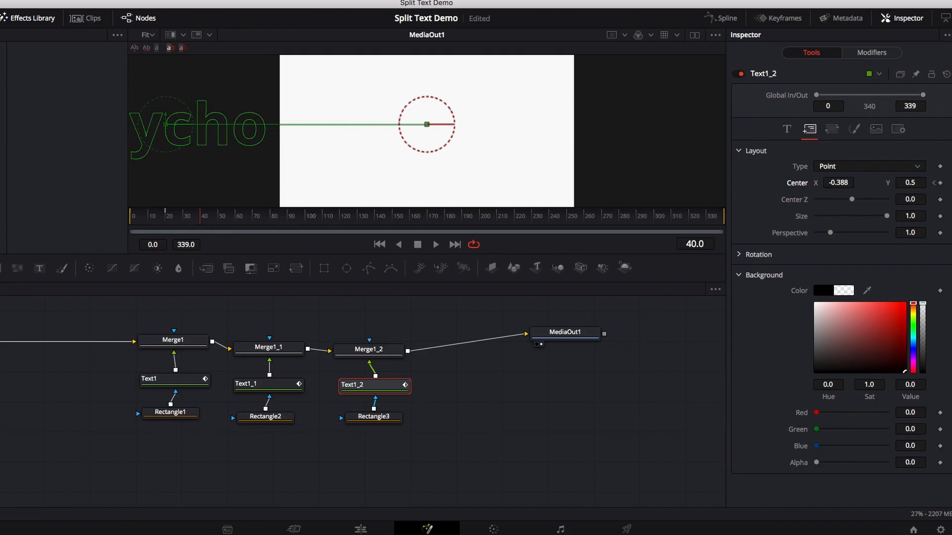
# Step: Add a Center keyframe to Text1_2 at frame 60 with Center X set to 0.5
pyautogui.click(235, 221)
pyautogui.click(939, 183)
pyautogui.click(838, 182)
pyautogui.write('0.5')
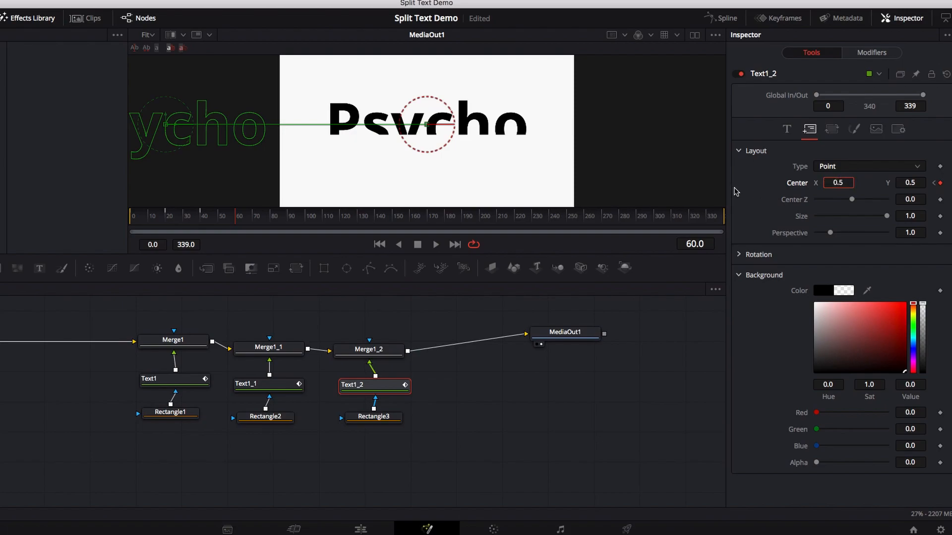
pyautogui.press('Return')
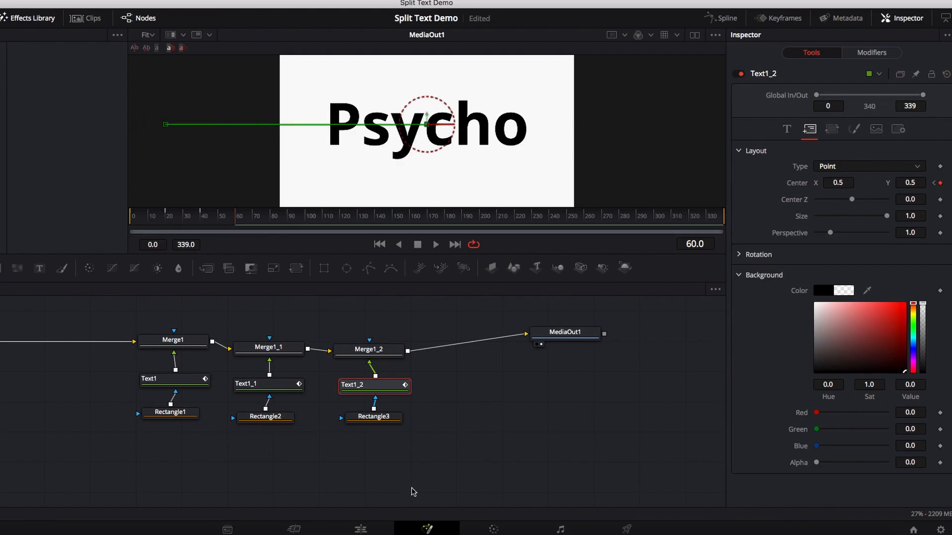
# Step: Play back the animated title in the Edit page's timeline
pyautogui.click(360, 528)
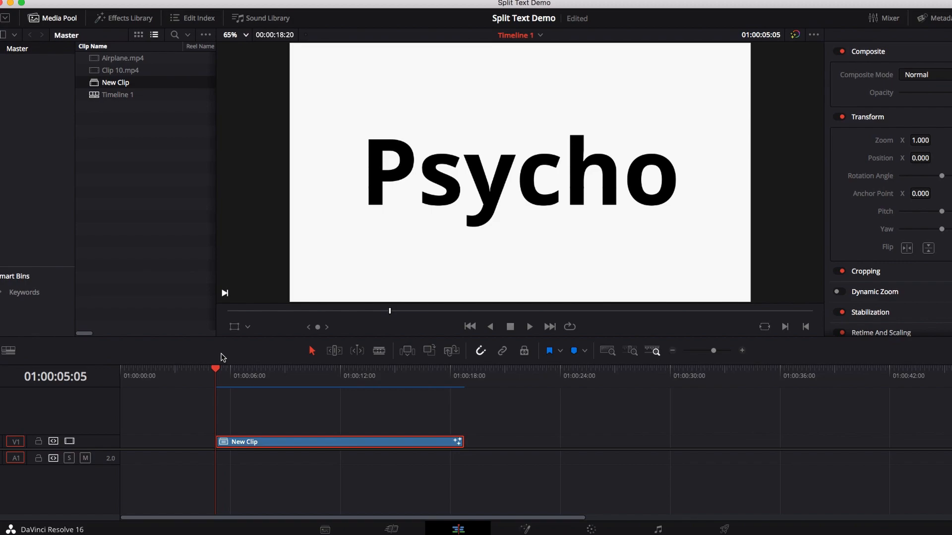
pyautogui.press('space')
pyautogui.press('space')
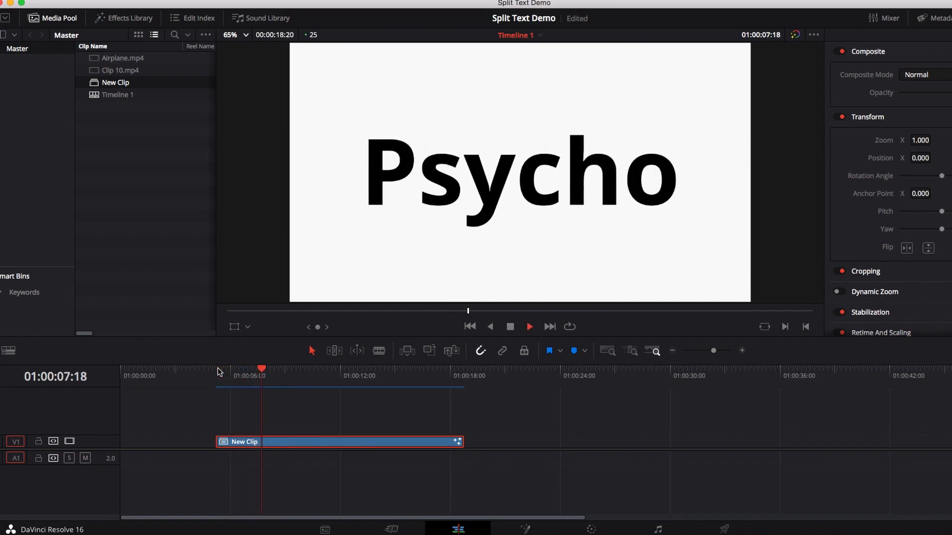
# Step: Stop playback of the animated title in the Edit page's timeline
pyautogui.press('space')
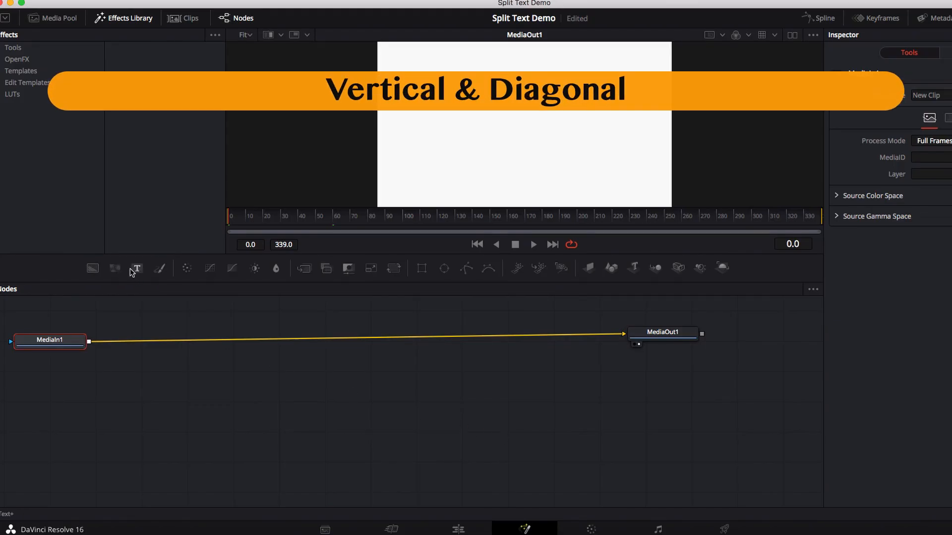
# Step: Merge a Text+ node reading "Psycho" over MediaIn1 in Fusion, coloured black with a size of about 0.327
pyautogui.moveTo(138, 272); pyautogui.dragTo(322, 340)
pyautogui.click(932, 198)
pyautogui.write('Psycho')
pyautogui.click(930, 284)
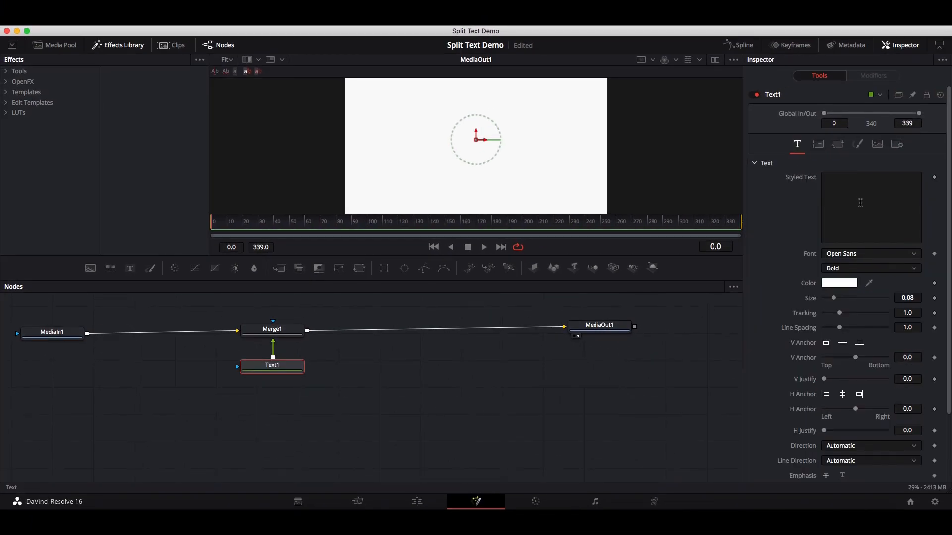
pyautogui.click(89, 479)
pyautogui.moveTo(833, 298); pyautogui.dragTo(865, 299)
# Step: Duplicate the Merge1 and Text1 pair and place the copy between Merge1 and MediaOut1
pyautogui.keyDown('ctrl'); pyautogui.click(289, 327); pyautogui.keyUp('ctrl')
pyautogui.press('super+c')
pyautogui.press('super+v')
pyautogui.moveTo(337, 330); pyautogui.dragTo(521, 336)
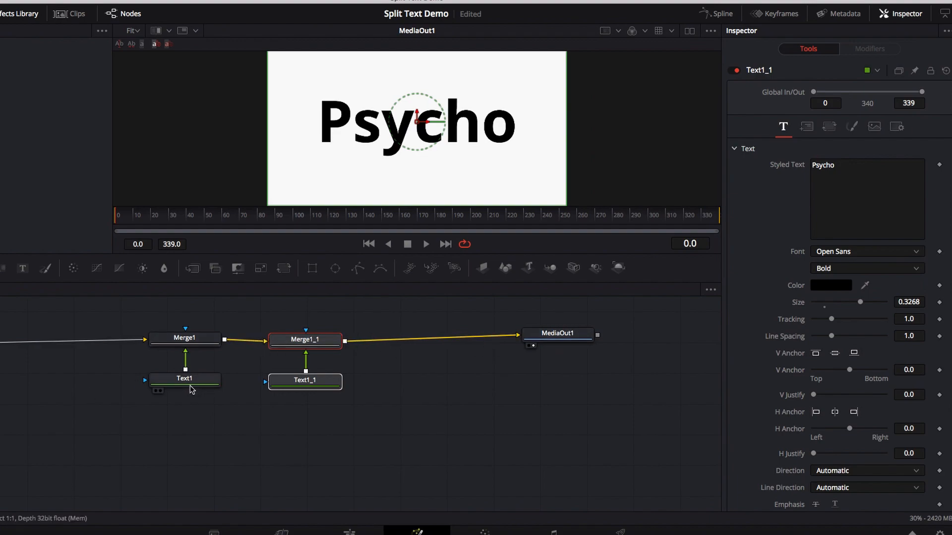
# Step: Add two unconnected Rectangle mask nodes, one below Text1 and one below Text1_1
pyautogui.click(187, 401)
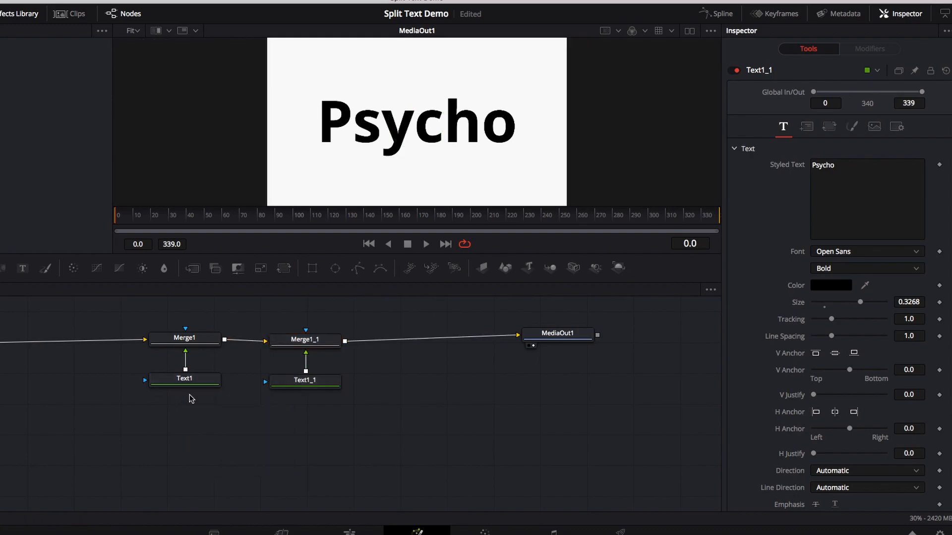
pyautogui.moveTo(313, 273); pyautogui.dragTo(175, 420)
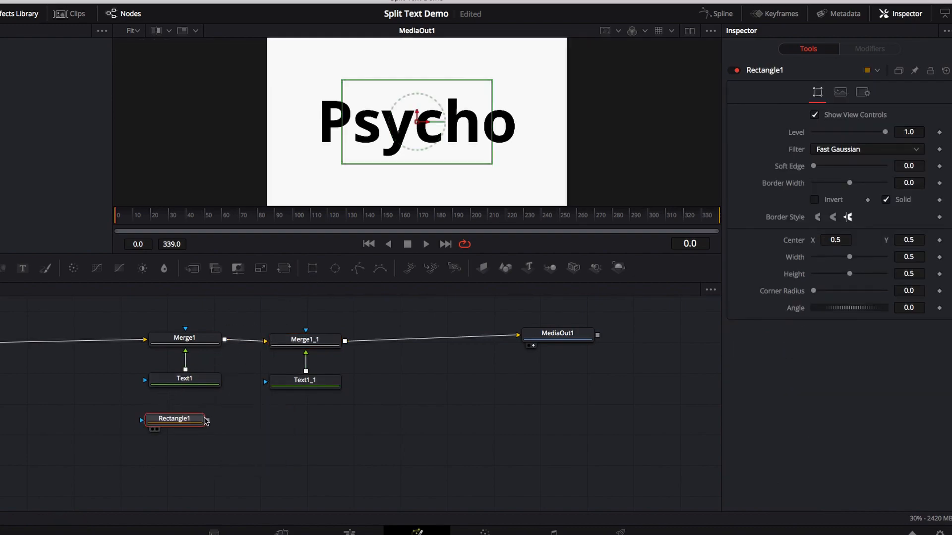
pyautogui.moveTo(313, 270); pyautogui.dragTo(314, 424)
# Step: Stretch Rectangle1 to a height of about 1.32 and move it over the title's left half, centred at X about 0.243
pyautogui.click(175, 419)
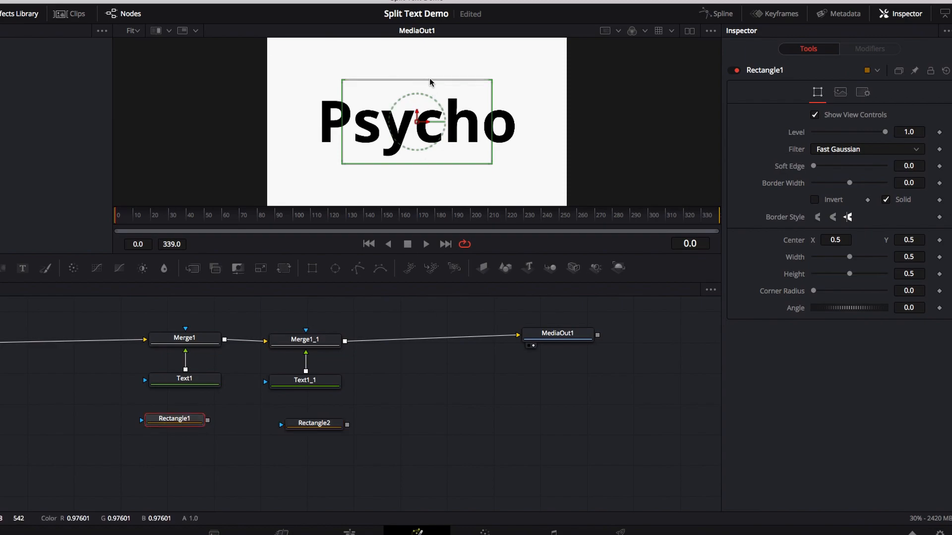
pyautogui.moveTo(436, 80); pyautogui.dragTo(437, 14)
pyautogui.moveTo(419, 123); pyautogui.dragTo(343, 120)
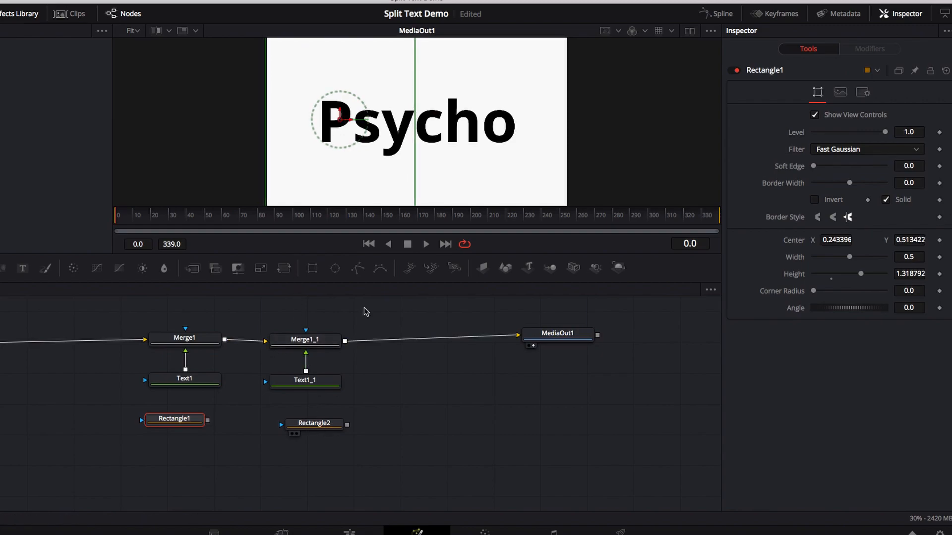
# Step: Stretch Rectangle2 over the title's right half, centred at X about 0.745, and connect both rectangles as masks to Text1 and Text1_1
pyautogui.click(314, 423)
pyautogui.moveTo(429, 80); pyautogui.dragTo(428, 5)
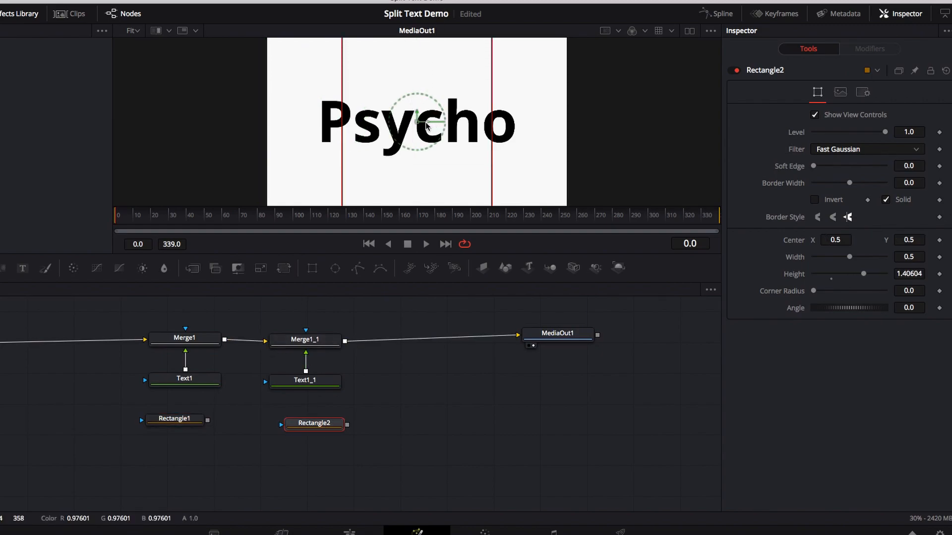
pyautogui.moveTo(418, 125); pyautogui.dragTo(490, 122)
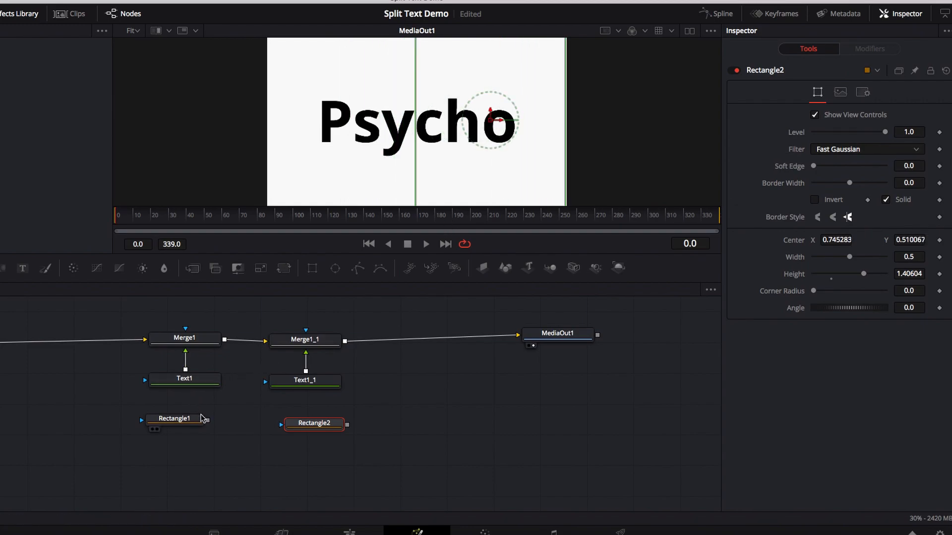
pyautogui.moveTo(208, 423); pyautogui.dragTo(184, 380)
pyautogui.moveTo(347, 425); pyautogui.dragTo(307, 389)
# Step: Move the left half of the title down by setting Text1's layout Center Y to 0.324
pyautogui.click(204, 382)
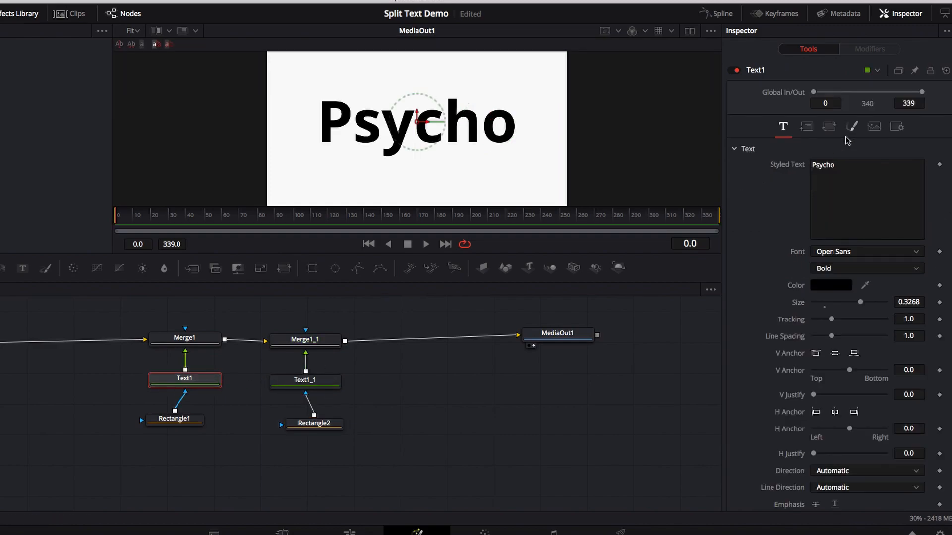
pyautogui.click(806, 128)
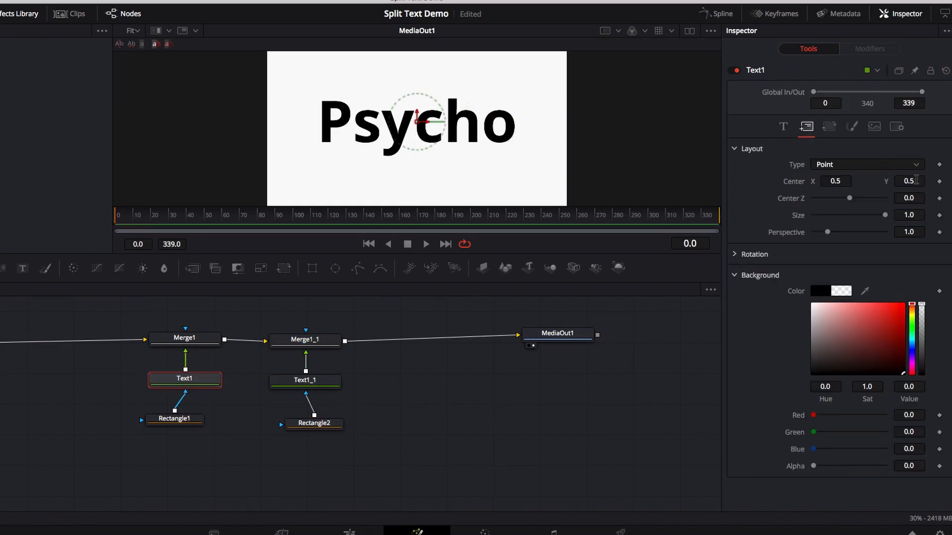
pyautogui.moveTo(908, 181); pyautogui.dragTo(886, 182)
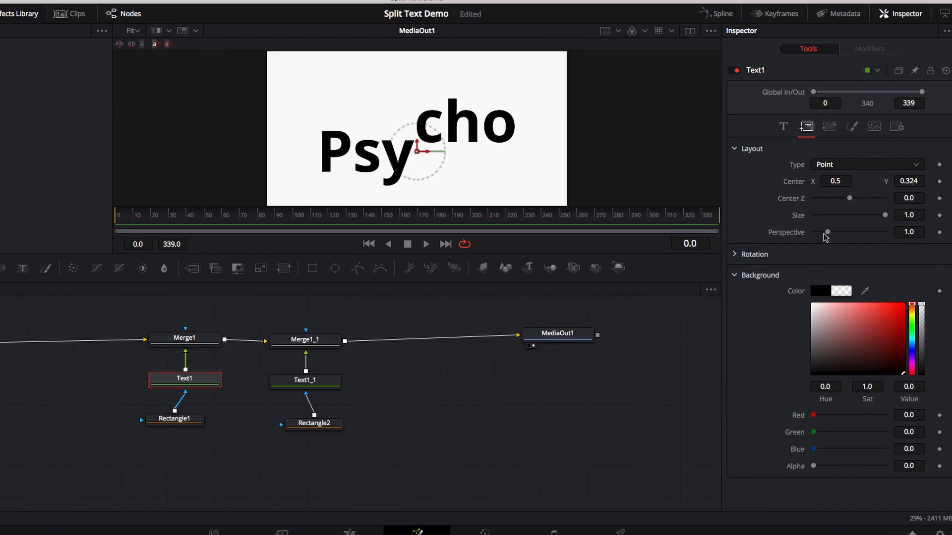
# Step: Shift the right half of the title vertically through Text1_1's layout Center Y
pyautogui.click(323, 385)
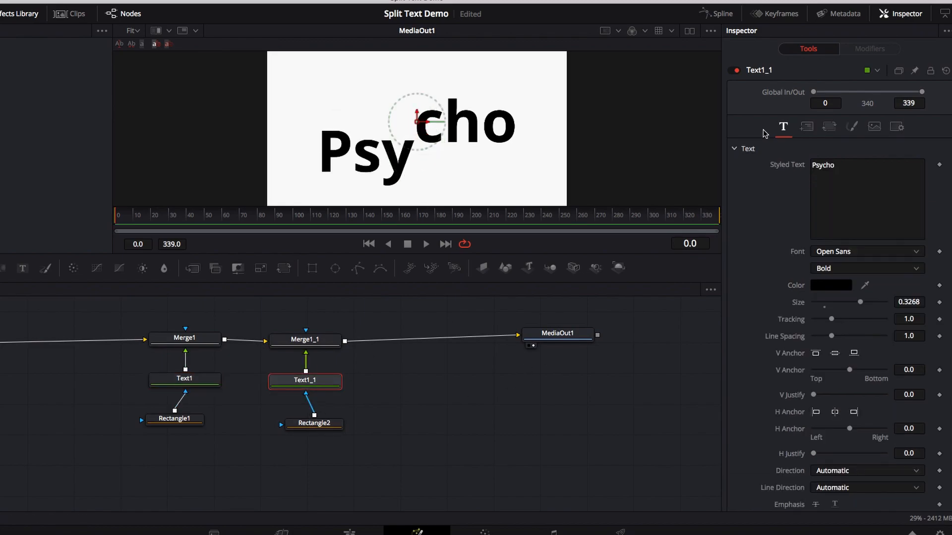
pyautogui.click(807, 127)
pyautogui.moveTo(910, 181)
pyautogui.mouseDown()
pyautogui.moveTo(934, 182)
pyautogui.moveTo(910, 179)
pyautogui.mouseUp()
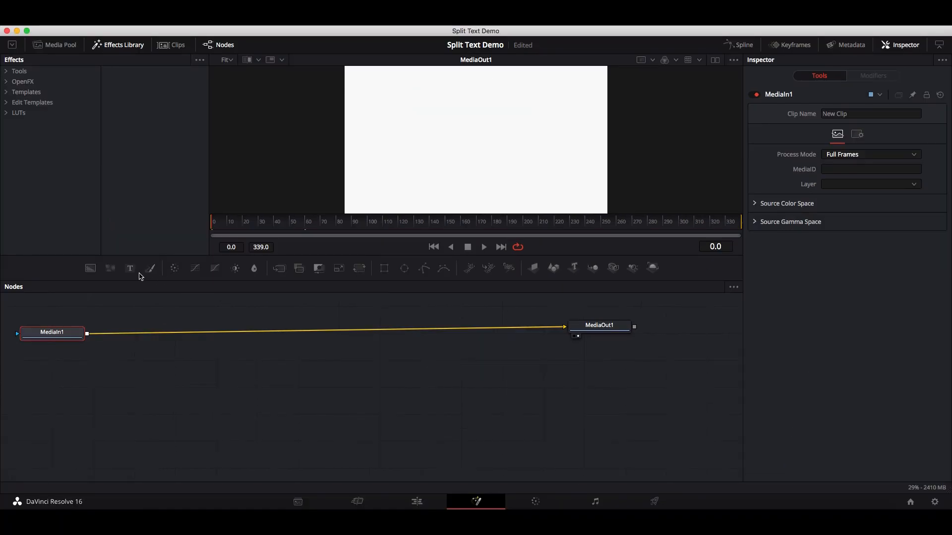
# Step: In the fresh composition, merge a black Text+ node reading "Psycho" over MediaIn1 with a size of about 0.35
pyautogui.moveTo(130, 269); pyautogui.dragTo(308, 330)
pyautogui.moveTo(134, 359); pyautogui.dragTo(312, 372)
pyautogui.click(848, 192)
pyautogui.write('Psycho')
pyautogui.click(843, 286)
pyautogui.click(108, 445)
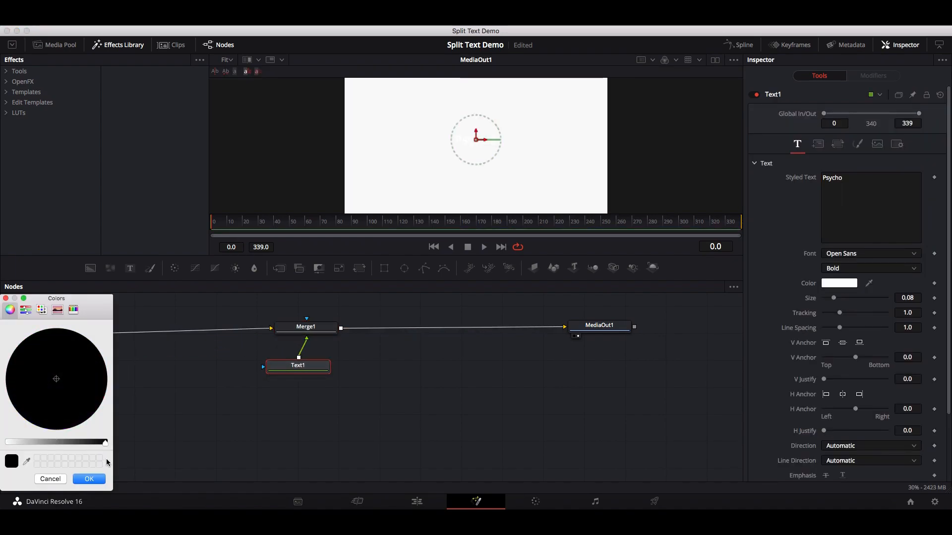
pyautogui.click(88, 479)
pyautogui.moveTo(834, 298); pyautogui.dragTo(868, 299)
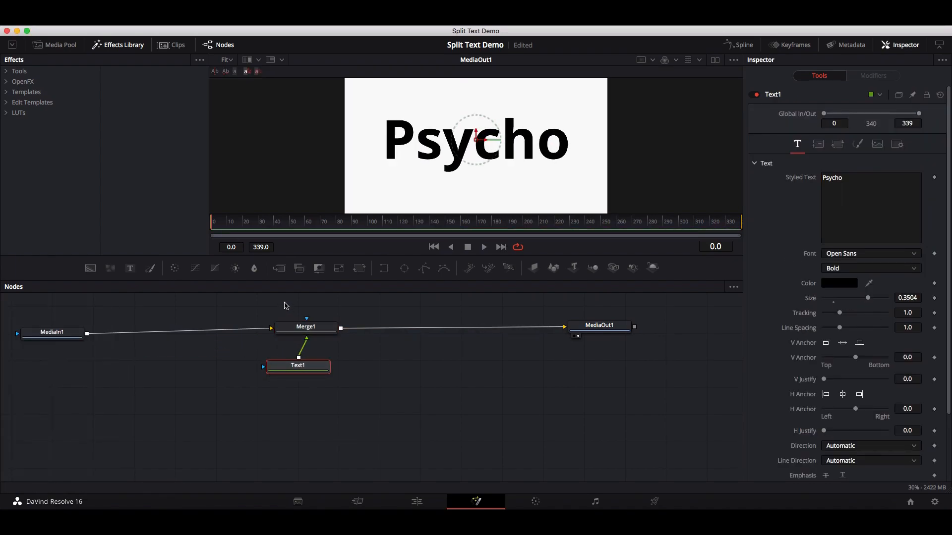
# Step: Copy and paste the Merge1 and Text1 pair, and wire the copied merge between Merge1 and MediaOut1
pyautogui.moveTo(286, 306); pyautogui.dragTo(333, 375)
pyautogui.press('super+c')
pyautogui.press('super+v')
pyautogui.moveTo(389, 326); pyautogui.dragTo(414, 338)
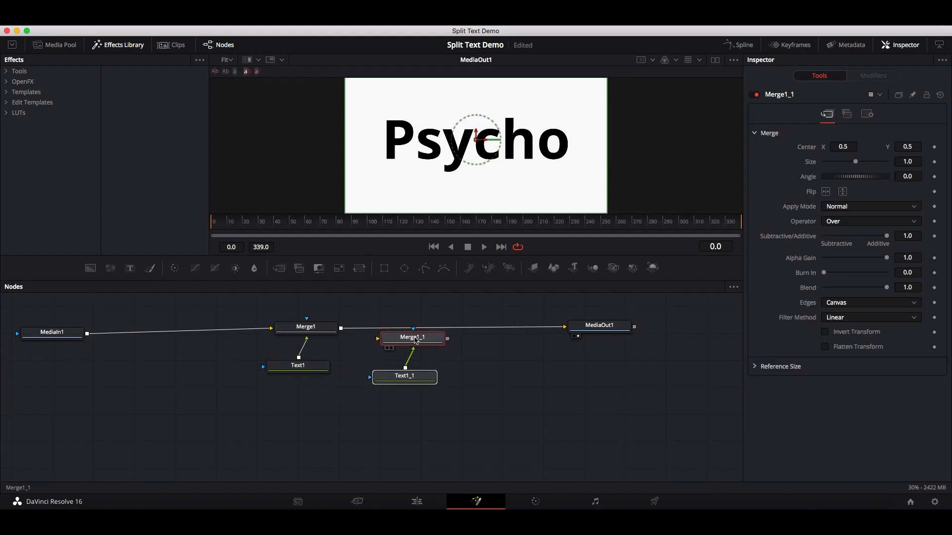
pyautogui.click(371, 354)
pyautogui.moveTo(341, 328); pyautogui.dragTo(379, 340)
pyautogui.moveTo(448, 340); pyautogui.dragTo(566, 330)
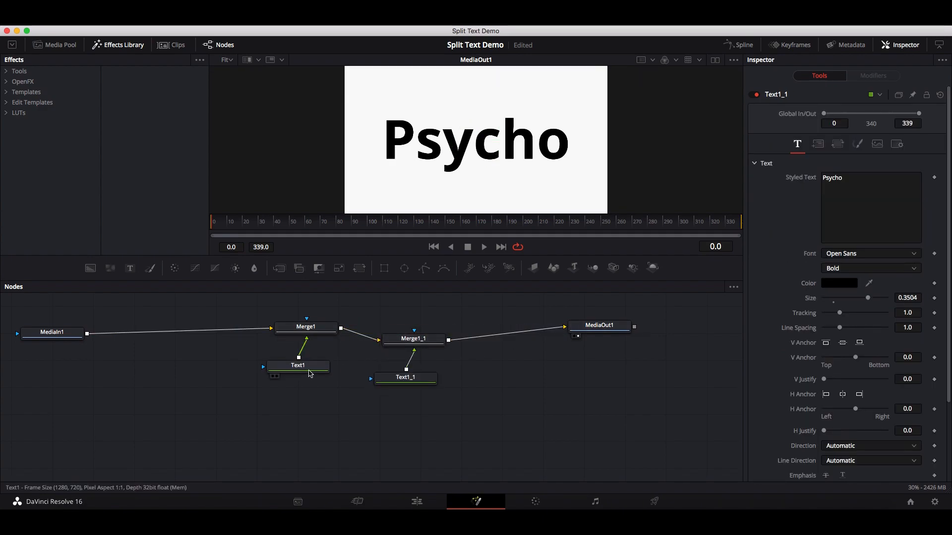
# Step: Add Rectangle1 below Text1 and Rectangle2 below Text1_1 as unconnected mask nodes
pyautogui.click(308, 373)
pyautogui.moveTo(384, 269); pyautogui.dragTo(292, 409)
pyautogui.moveTo(417, 409); pyautogui.dragTo(430, 422)
# Step: Enlarge, tilt and move Rectangle1 so its diagonal edge cuts through the "y", covering the title's left part with Center X about 0.075
pyautogui.click(290, 411)
pyautogui.moveTo(475, 102); pyautogui.dragTo(477, 44)
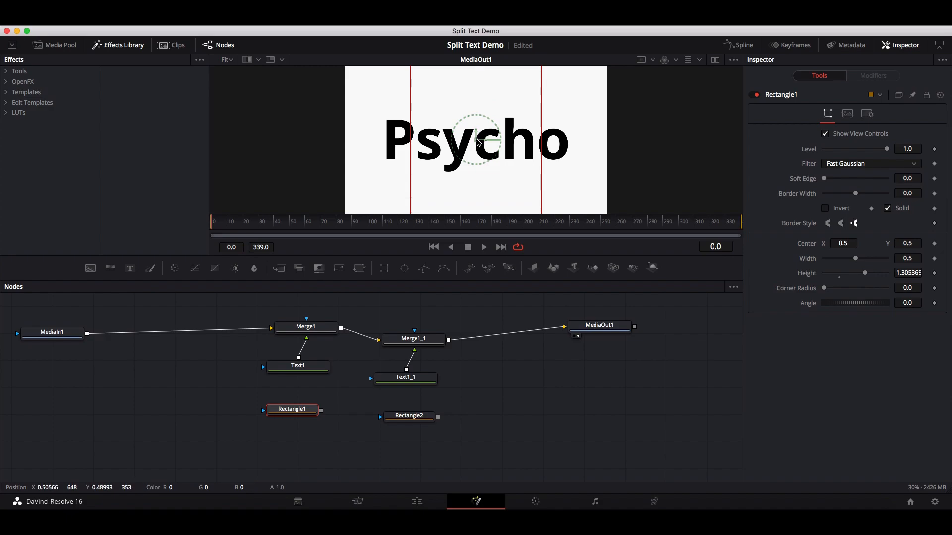
pyautogui.moveTo(409, 125); pyautogui.dragTo(382, 125)
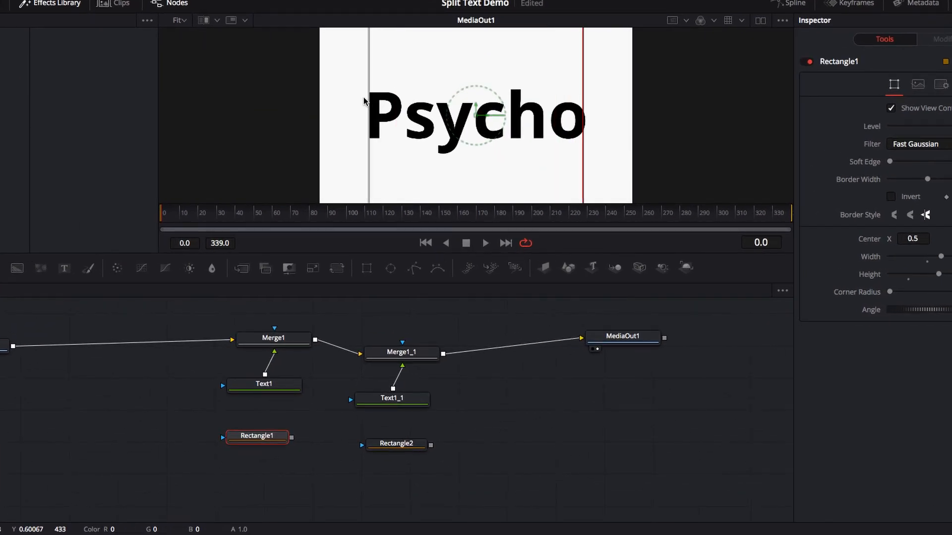
pyautogui.moveTo(476, 115); pyautogui.dragTo(352, 78)
pyautogui.moveTo(486, 39); pyautogui.dragTo(527, 7)
pyautogui.moveTo(349, 106); pyautogui.dragTo(343, 99)
pyautogui.scroll(-3, 436, 174)
pyautogui.scroll(5, 522, 82)
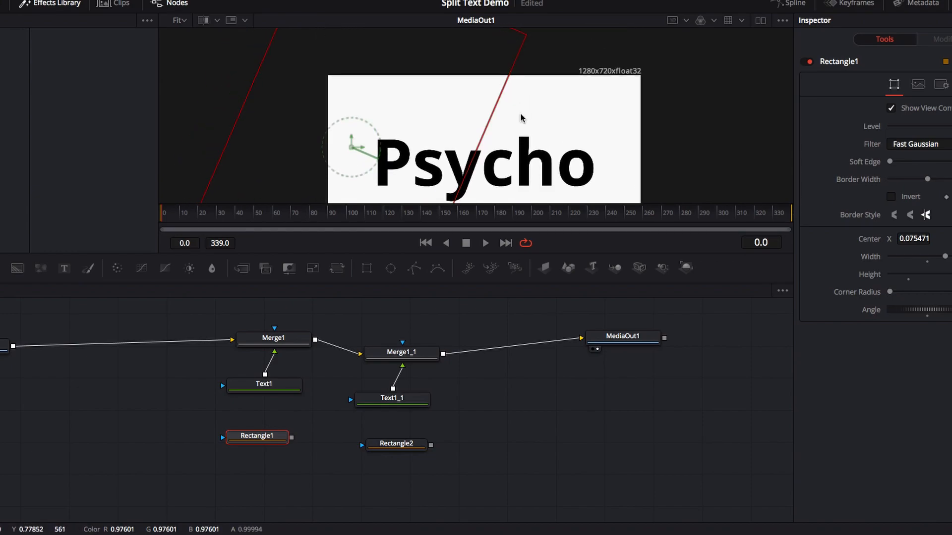
pyautogui.scroll(-3, 521, 117)
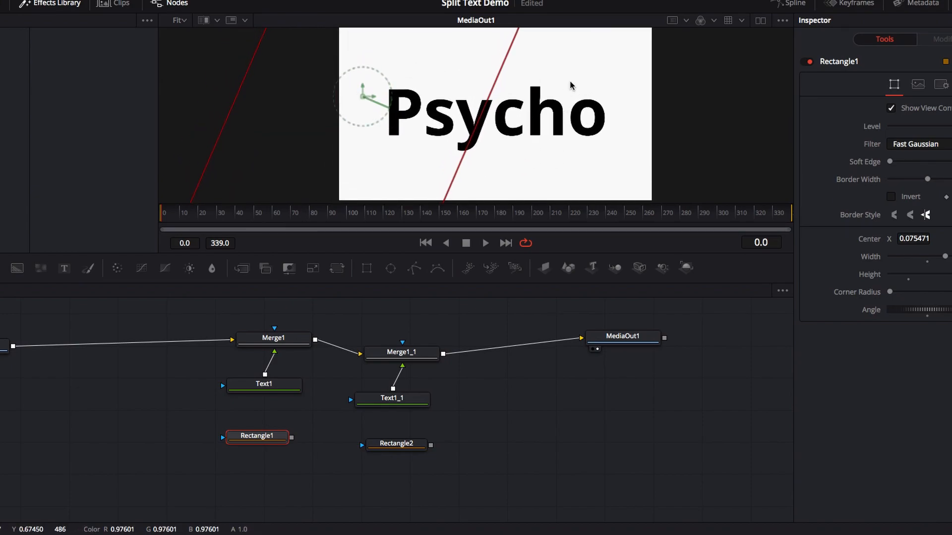
# Step: Enlarge, tilt and move Rectangle2 to cover the title's right part along the same diagonal, with Center X about 0.996
pyautogui.click(373, 448)
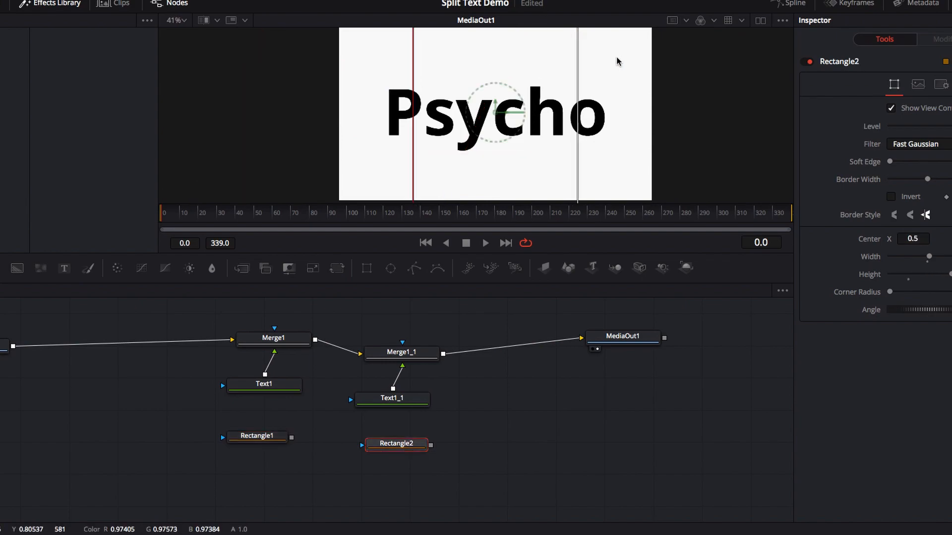
pyautogui.moveTo(496, 112); pyautogui.dragTo(640, 112)
pyautogui.scroll(5, 640, 110)
pyautogui.scroll(-1, 640, 110)
pyautogui.scroll(1, 640, 110)
pyautogui.scroll(-2, 677, 175)
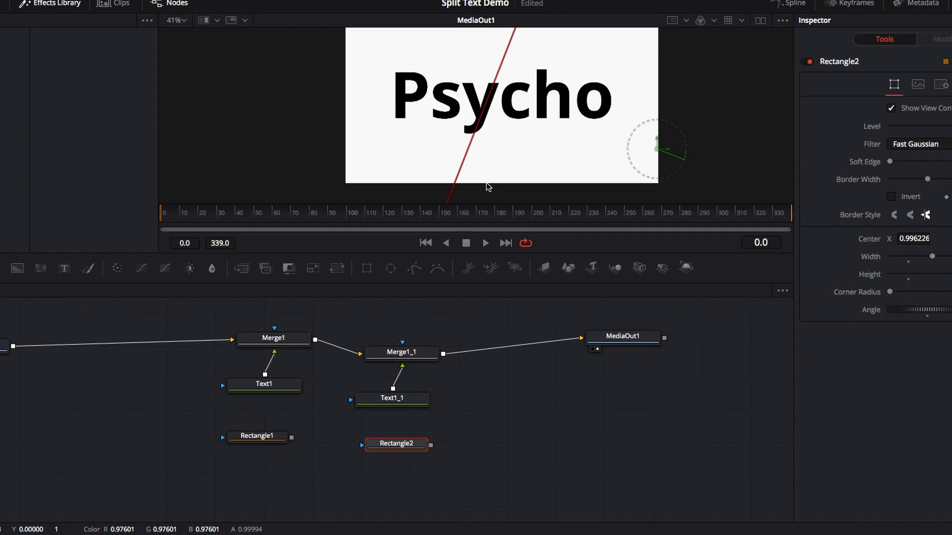
# Step: Connect Rectangle1 to Text1 and Rectangle2 to Text1_1 as masks, and nudge Rectangle2 to close the gap in the "y"
pyautogui.moveTo(291, 438); pyautogui.dragTo(264, 390)
pyautogui.moveTo(433, 446); pyautogui.dragTo(397, 403)
pyautogui.click(264, 385)
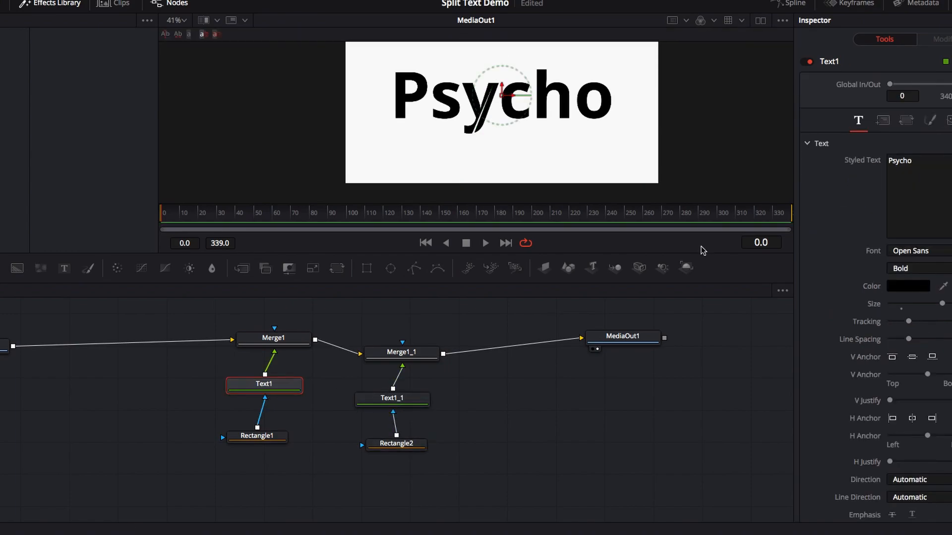
pyautogui.click(412, 441)
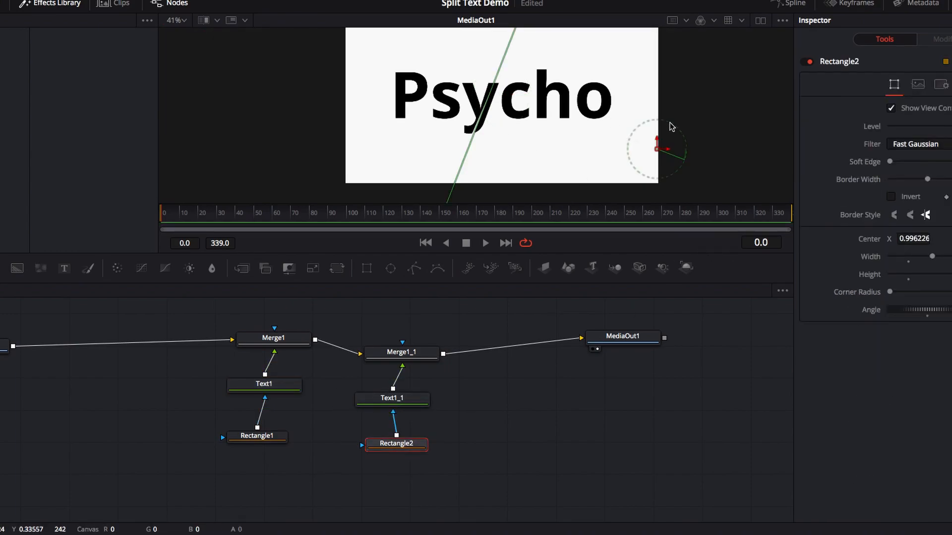
pyautogui.click(296, 339)
# Step: Add a layout Center keyframe to Text1 at frame 0
pyautogui.click(290, 386)
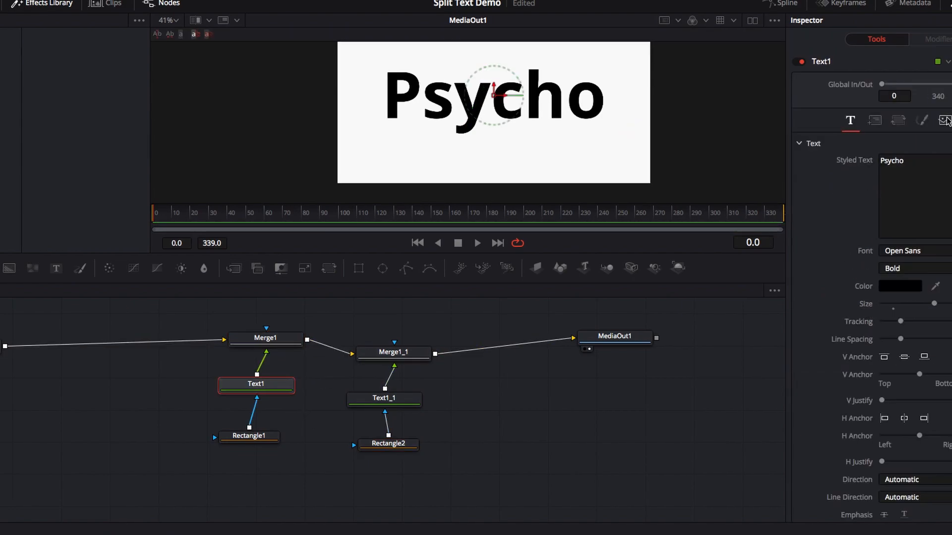
pyautogui.click(802, 122)
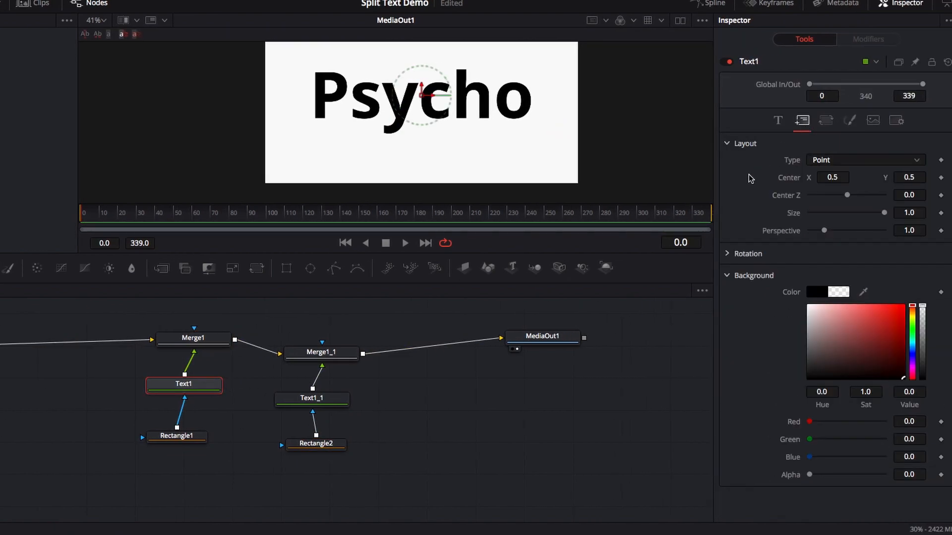
pyautogui.scroll(4, 612, 159)
pyautogui.scroll(1, 612, 160)
pyautogui.scroll(-1, 612, 160)
pyautogui.scroll(2, 613, 160)
pyautogui.scroll(-2, 612, 160)
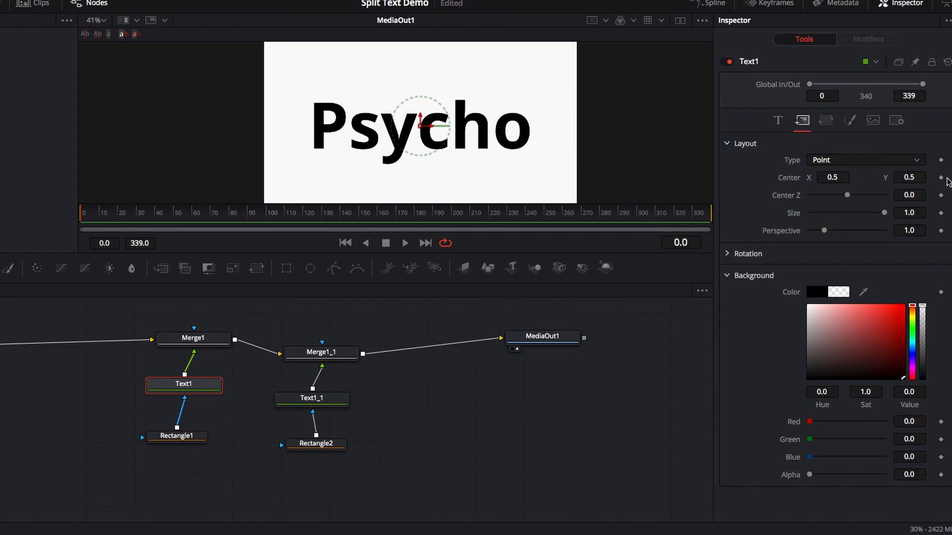
pyautogui.click(941, 178)
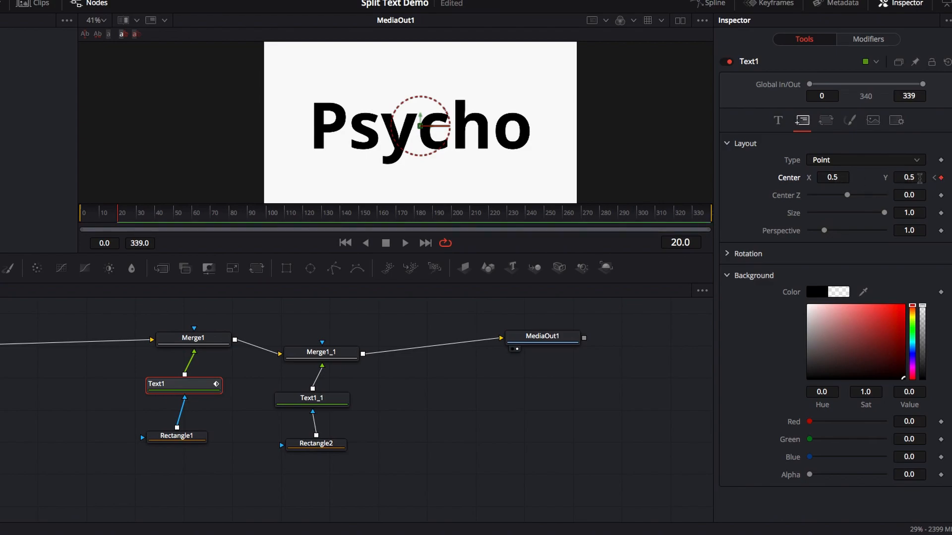
# Step: Move Text1 diagonally out of frame at frame 20 by setting its Center to X 0.677 and Y 1.232
pyautogui.moveTo(907, 178)
pyautogui.mouseDown()
pyautogui.moveTo(941, 179)
pyautogui.moveTo(904, 177)
pyautogui.mouseUp()
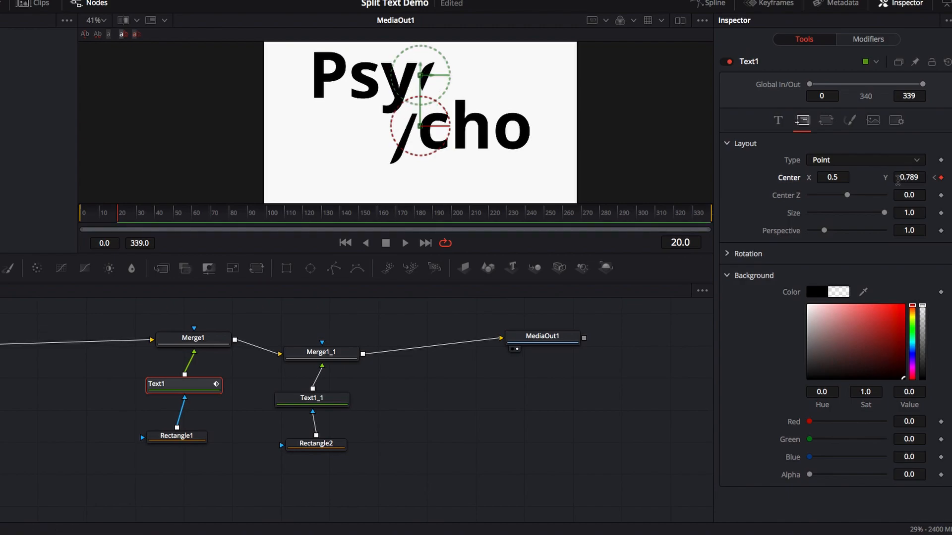
pyautogui.scroll(3, 654, 177)
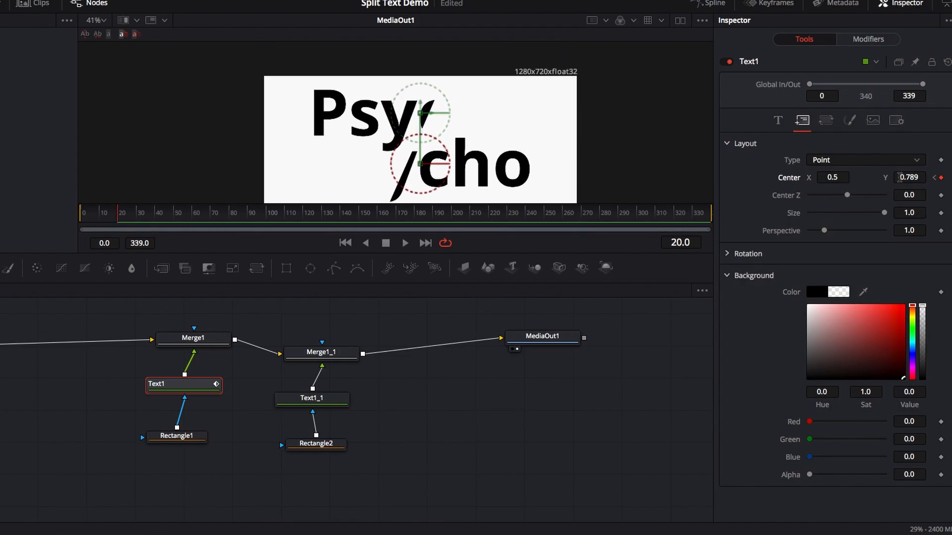
pyautogui.moveTo(907, 177); pyautogui.dragTo(934, 178)
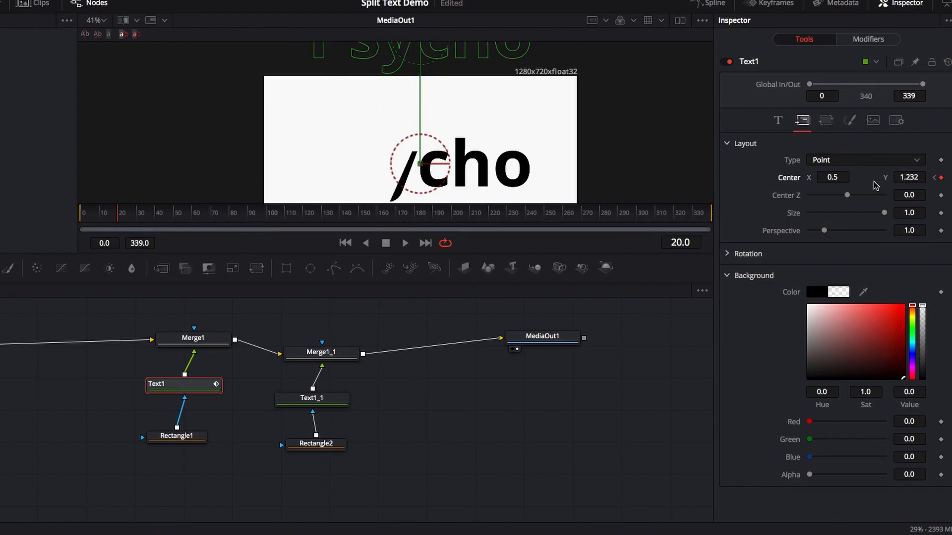
pyautogui.moveTo(831, 179); pyautogui.dragTo(827, 181)
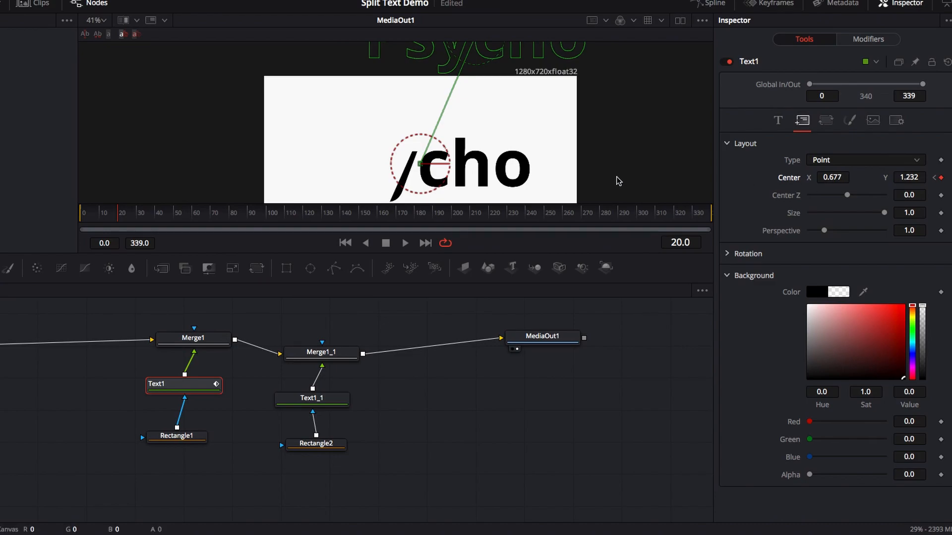
pyautogui.scroll(-3, 613, 167)
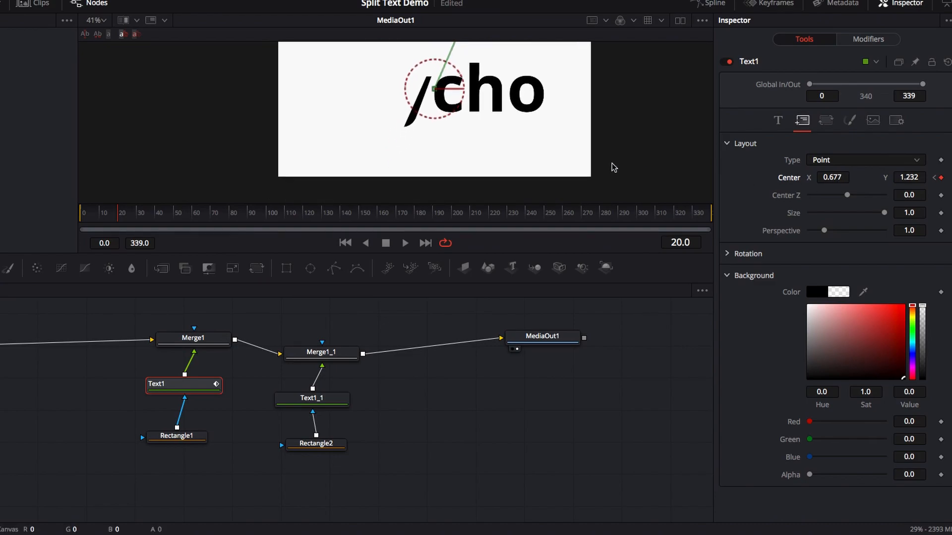
# Step: Add a layout Center keyframe to Text1_1 at frame 0
pyautogui.click(312, 398)
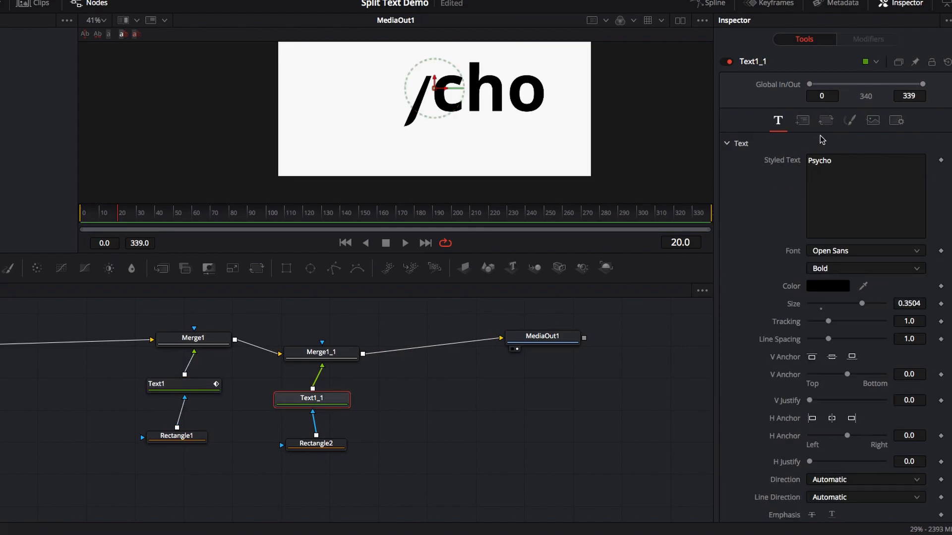
pyautogui.click(802, 121)
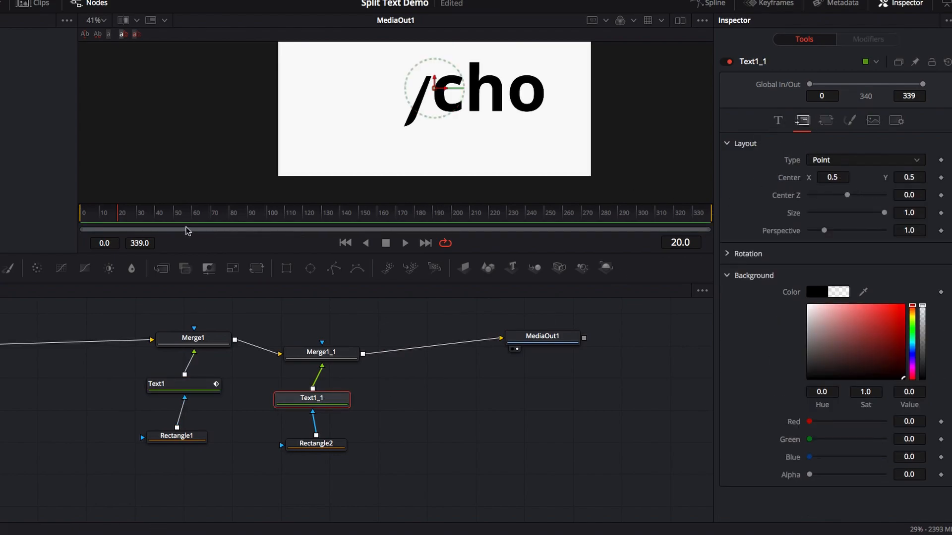
pyautogui.click(86, 217)
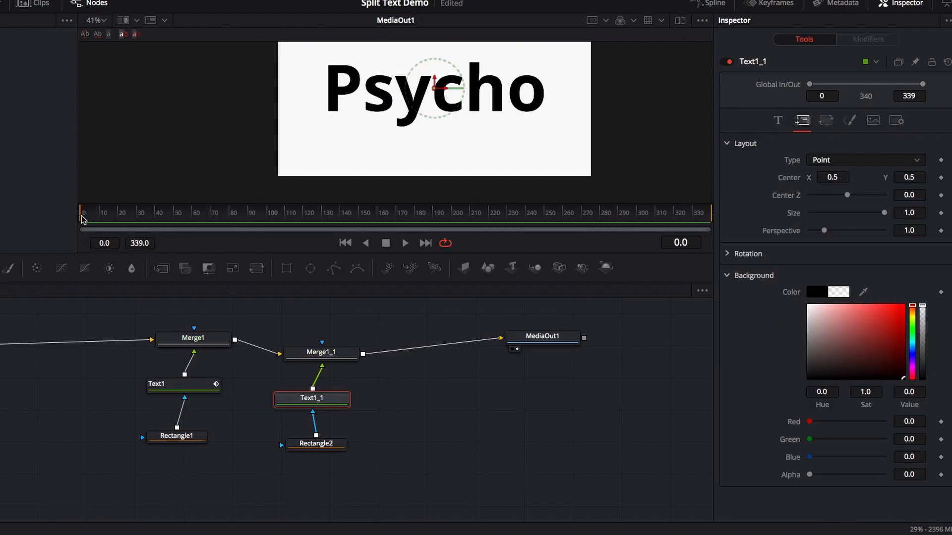
pyautogui.click(941, 178)
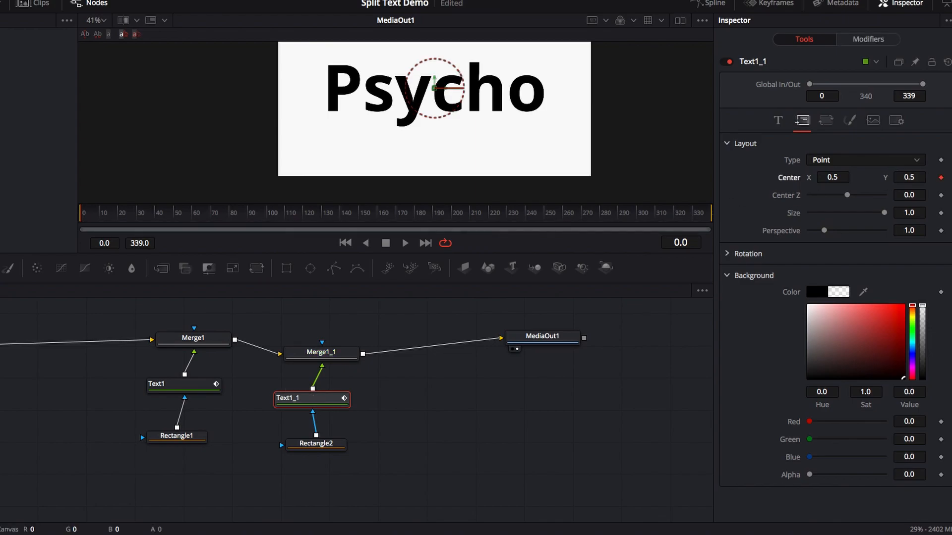
# Step: Keyframe Text1_1 diagonally out of frame at frame 20 by setting its Center to X 0.259 and Y -0.152
pyautogui.click(116, 218)
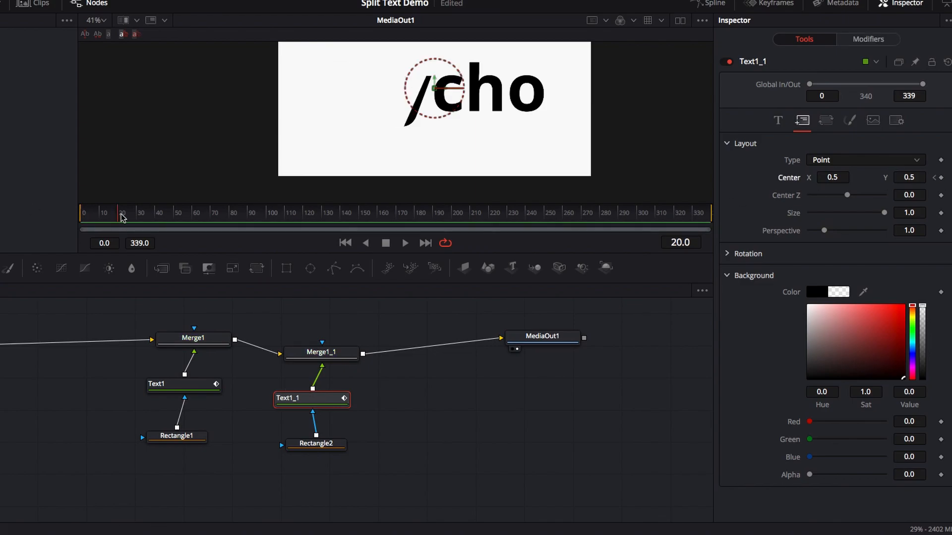
pyautogui.click(941, 178)
pyautogui.moveTo(913, 179); pyautogui.dragTo(906, 179)
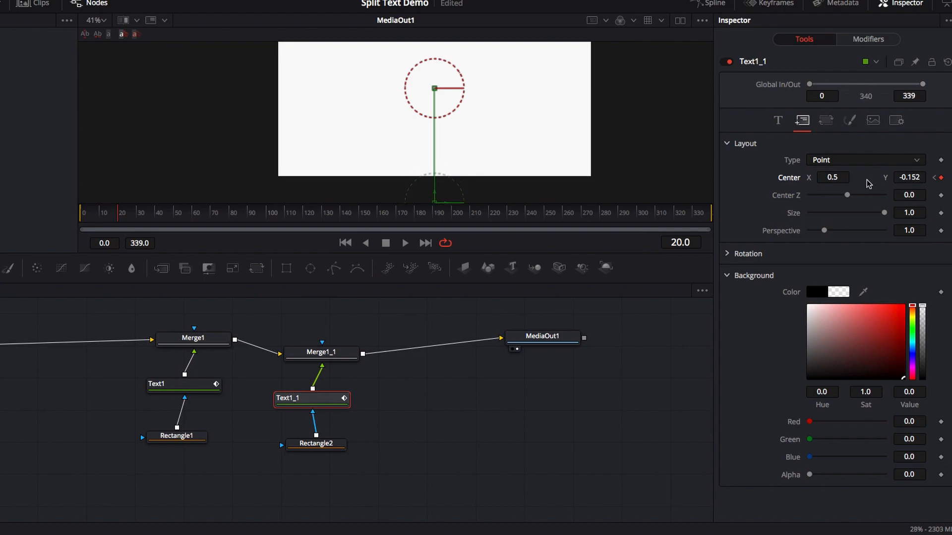
pyautogui.moveTo(838, 180); pyautogui.dragTo(822, 179)
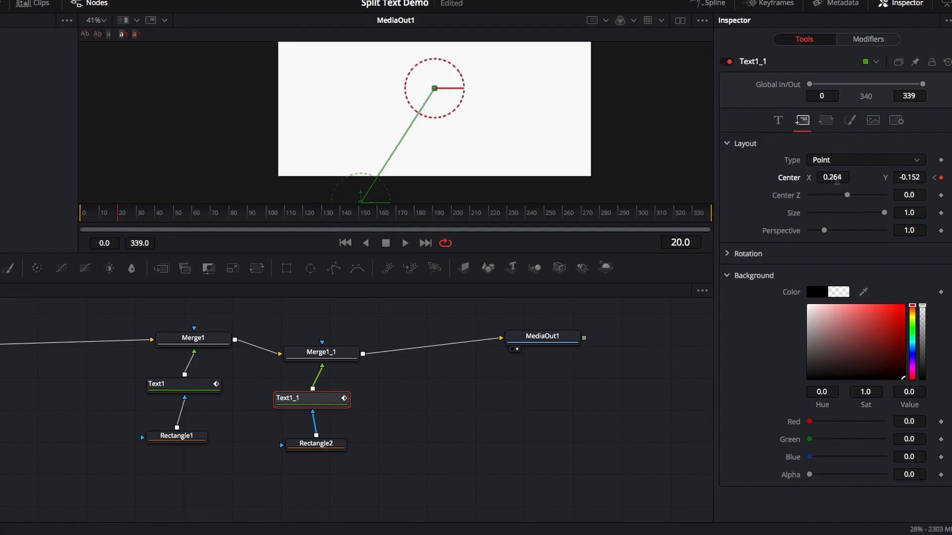
pyautogui.scroll(5, 635, 153)
pyautogui.scroll(-3, 634, 154)
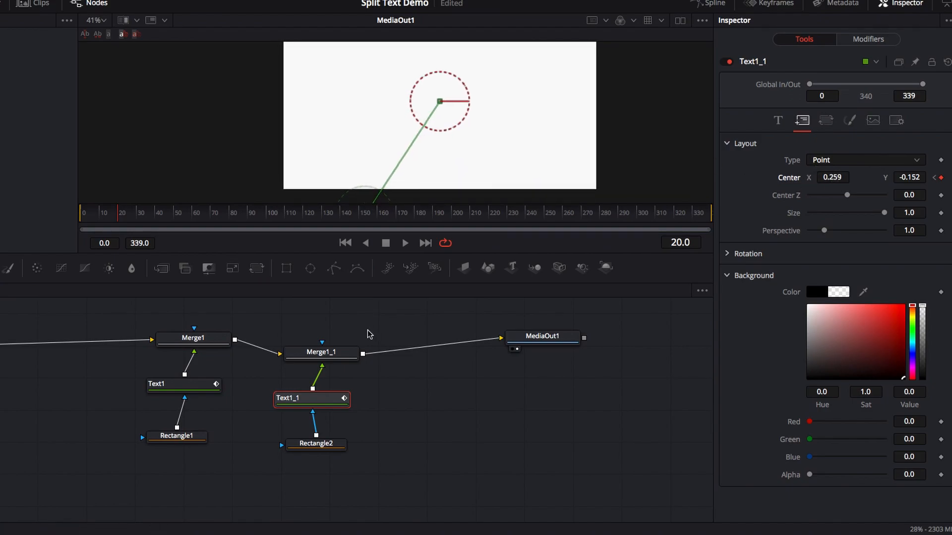
# Step: Fine-tune Text1_1's Center X at frame 20 to about 0.31, scrubbing from frame 0 to match the slide to the diagonal cut
pyautogui.moveTo(84, 216)
pyautogui.mouseDown()
pyautogui.moveTo(93, 217)
pyautogui.moveTo(82, 219)
pyautogui.mouseUp()
pyautogui.moveTo(86, 218); pyautogui.dragTo(119, 219)
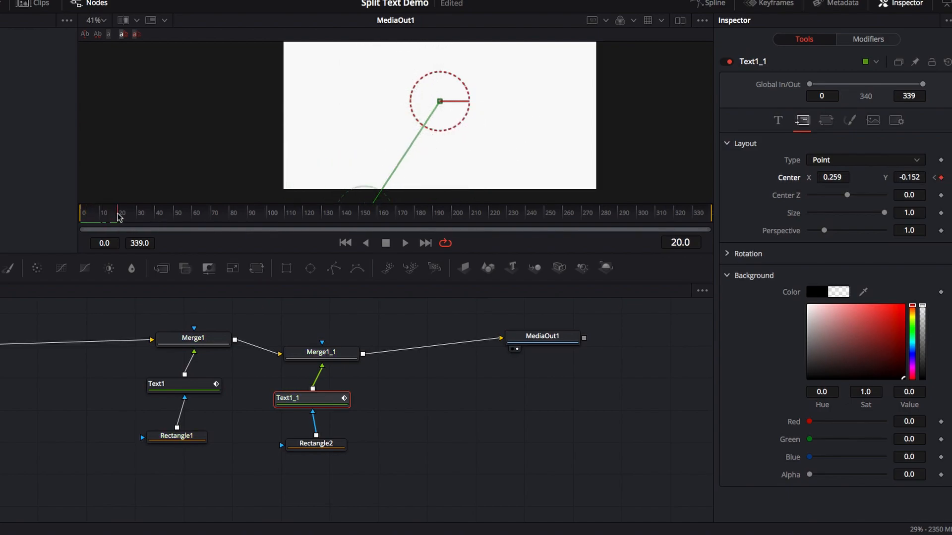
pyautogui.click(344, 443)
pyautogui.click(331, 400)
pyautogui.moveTo(841, 179); pyautogui.dragTo(857, 178)
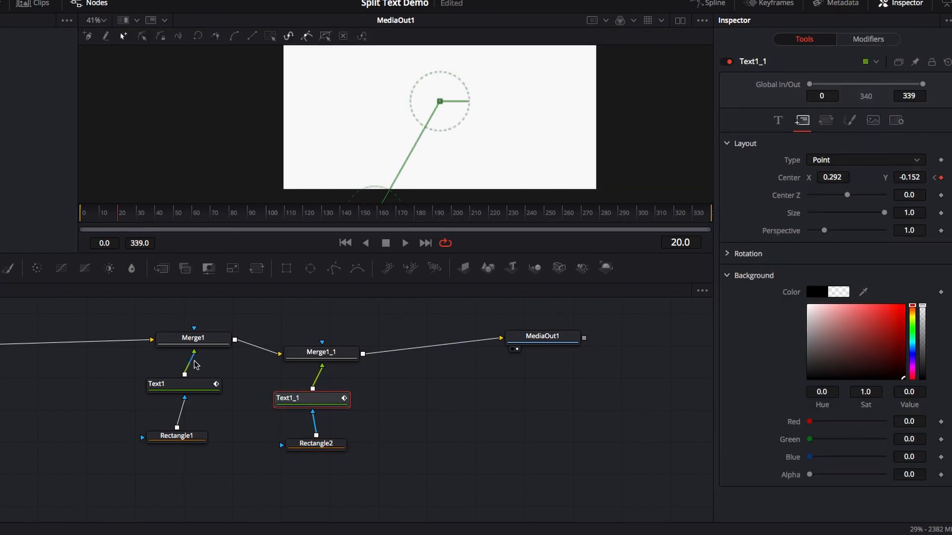
pyautogui.moveTo(85, 219)
pyautogui.mouseDown()
pyautogui.moveTo(96, 218)
pyautogui.moveTo(85, 223)
pyautogui.mouseUp()
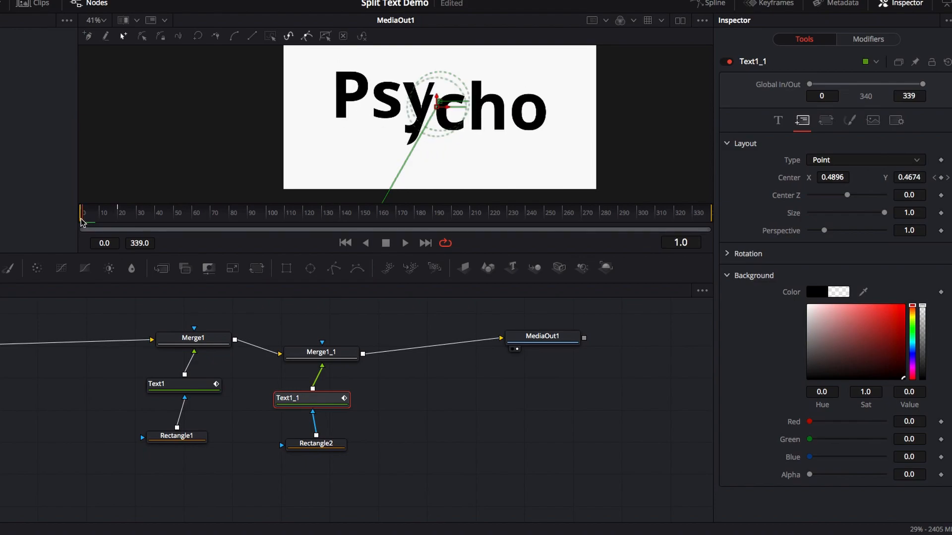
pyautogui.click(117, 217)
pyautogui.moveTo(834, 177); pyautogui.dragTo(842, 177)
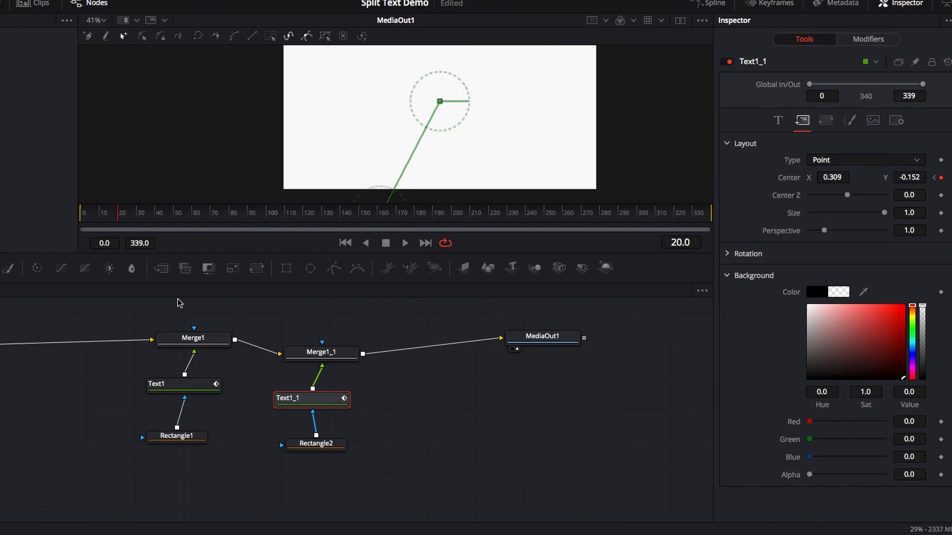
pyautogui.moveTo(85, 218); pyautogui.dragTo(118, 219)
pyautogui.moveTo(836, 177); pyautogui.dragTo(842, 177)
pyautogui.moveTo(118, 219); pyautogui.dragTo(79, 219)
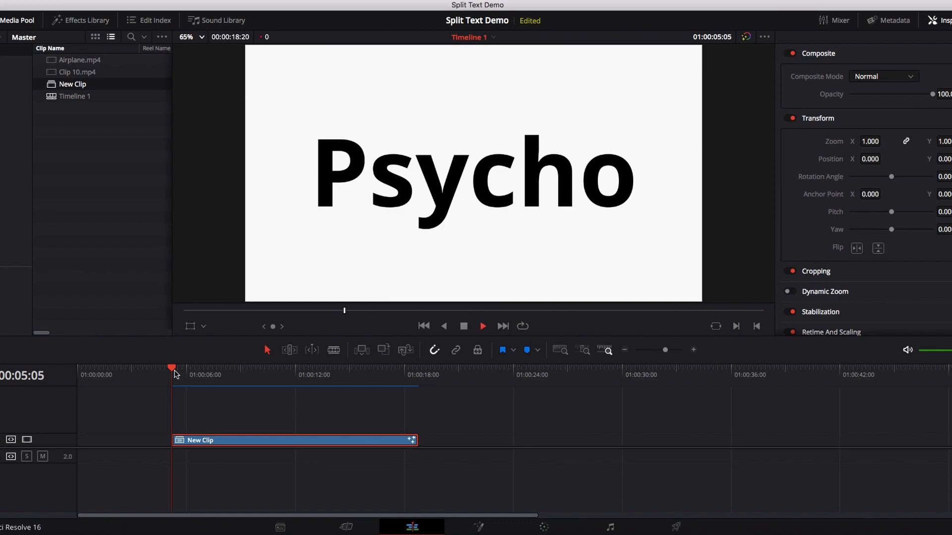
# Step: Play back the diagonal split animation on the edit timeline from the start of New Clip
pyautogui.press('space')
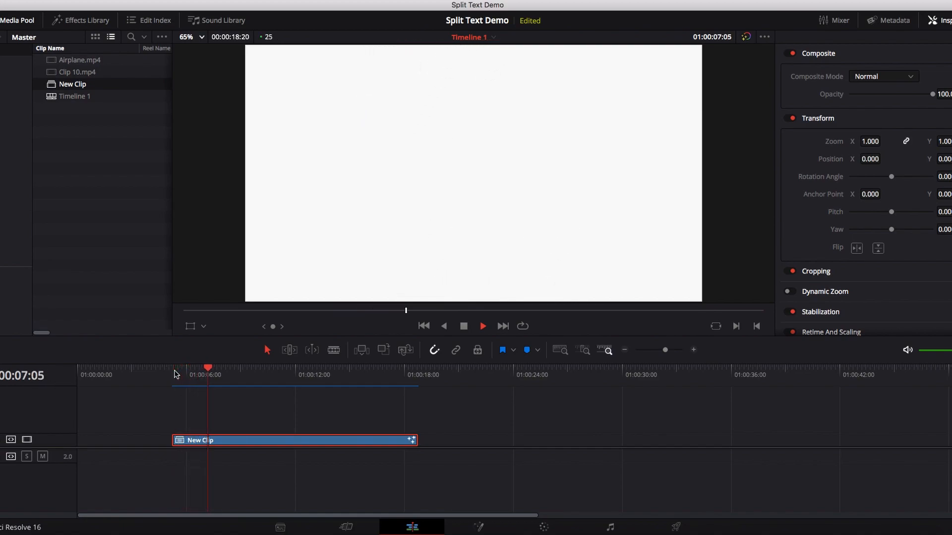
pyautogui.press('space')
pyautogui.press('space')
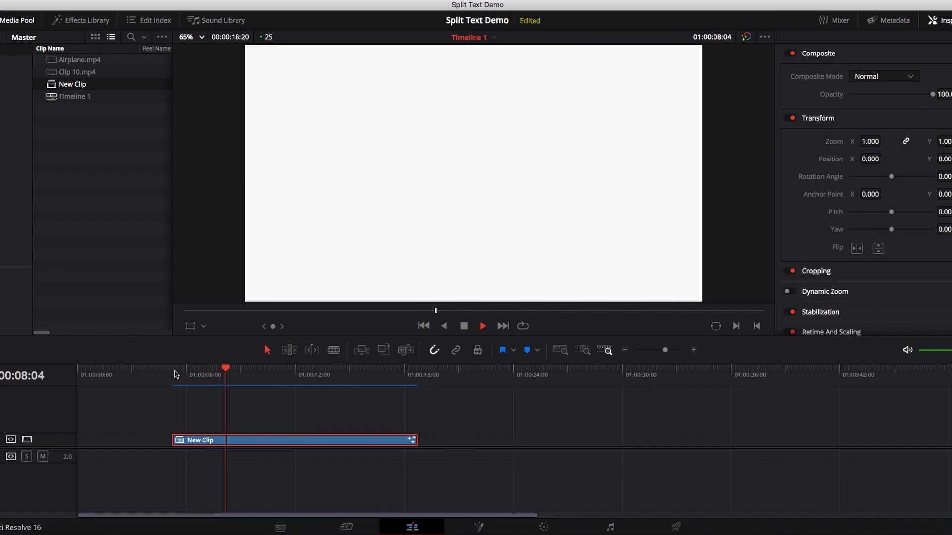
pyautogui.press('space')
pyautogui.press('space')
pyautogui.press('space')
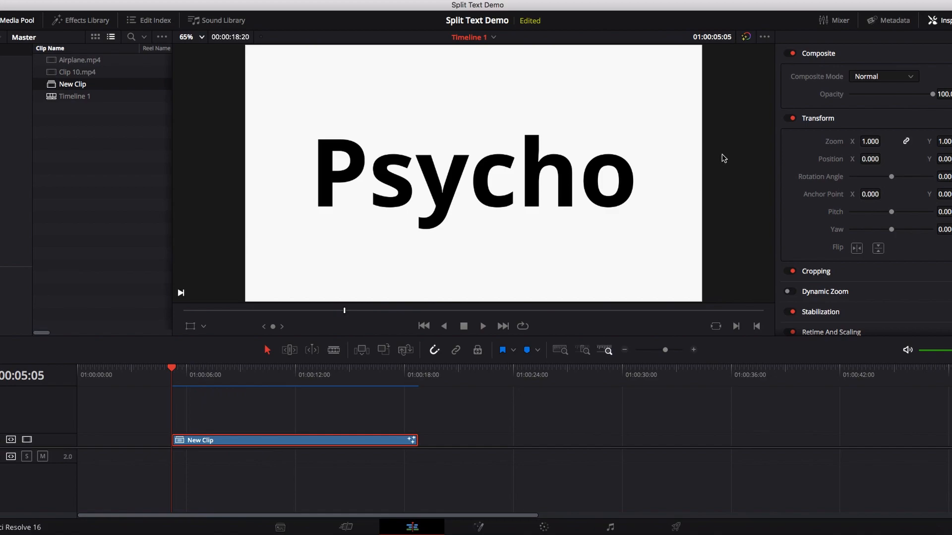